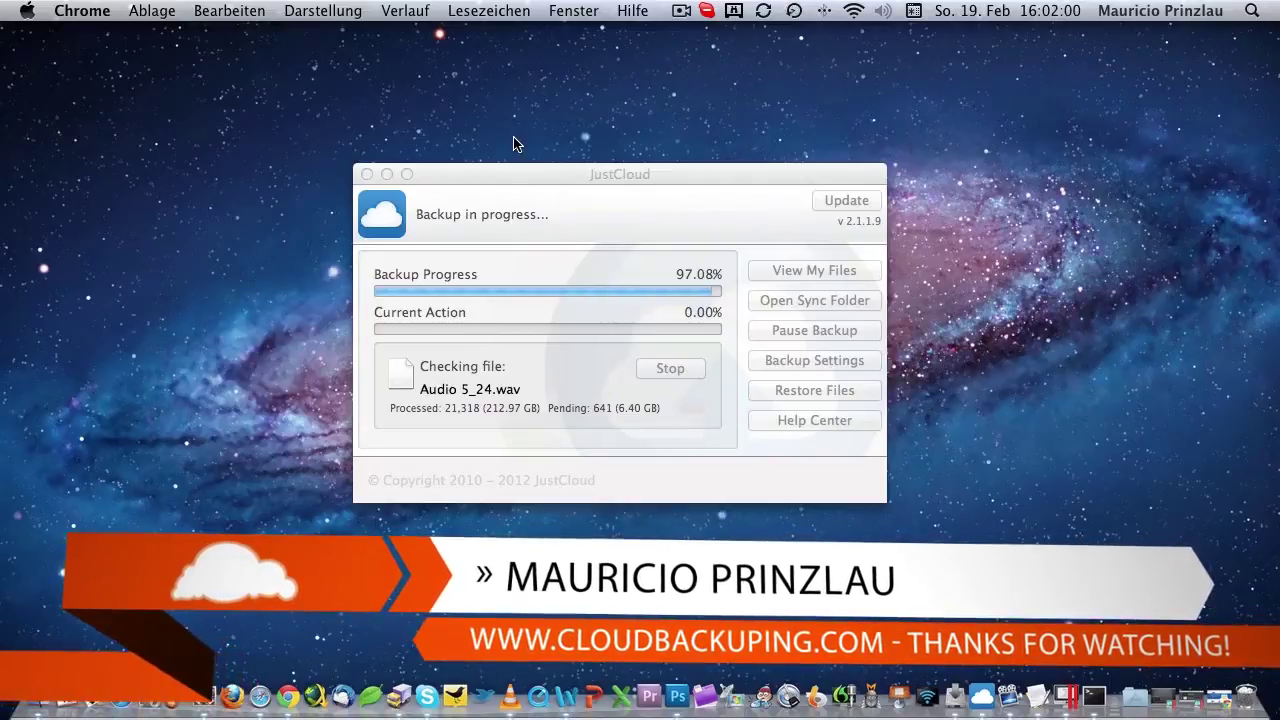
Step: Open JustCloud's backup settings and review the daily schedule, then the Backup Selection options
click(503, 170)
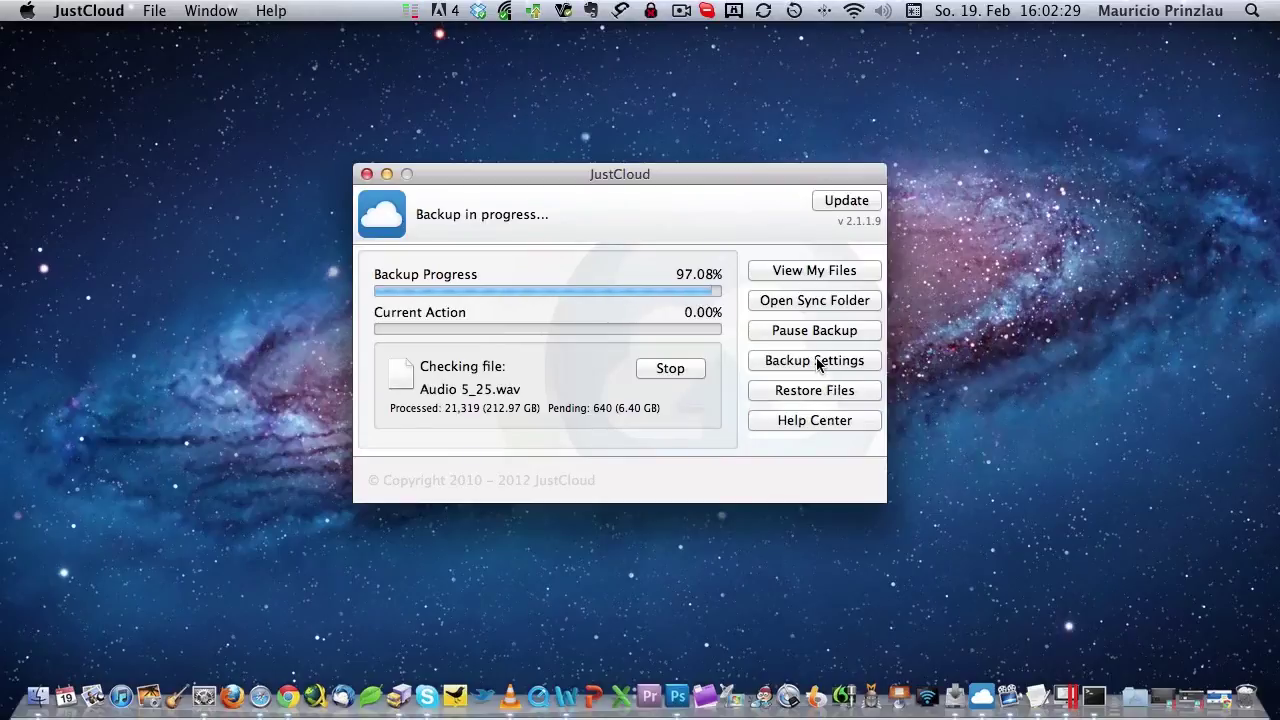
click(817, 365)
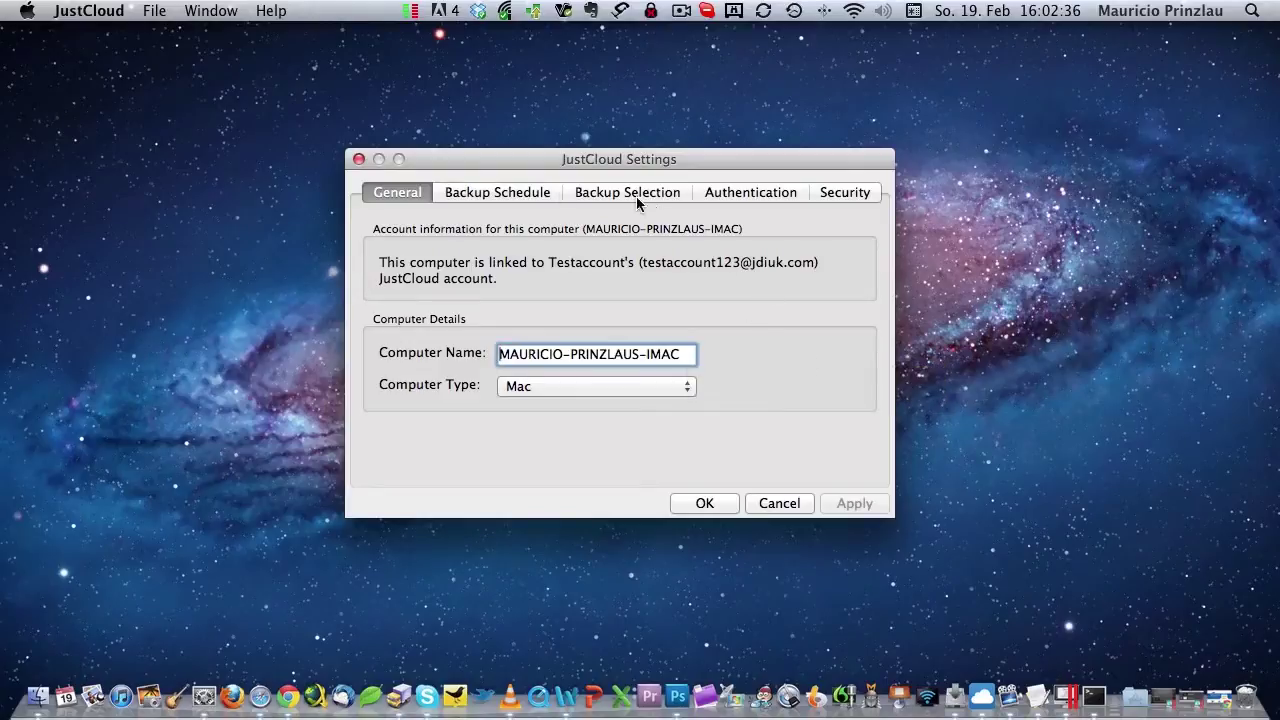
click(496, 195)
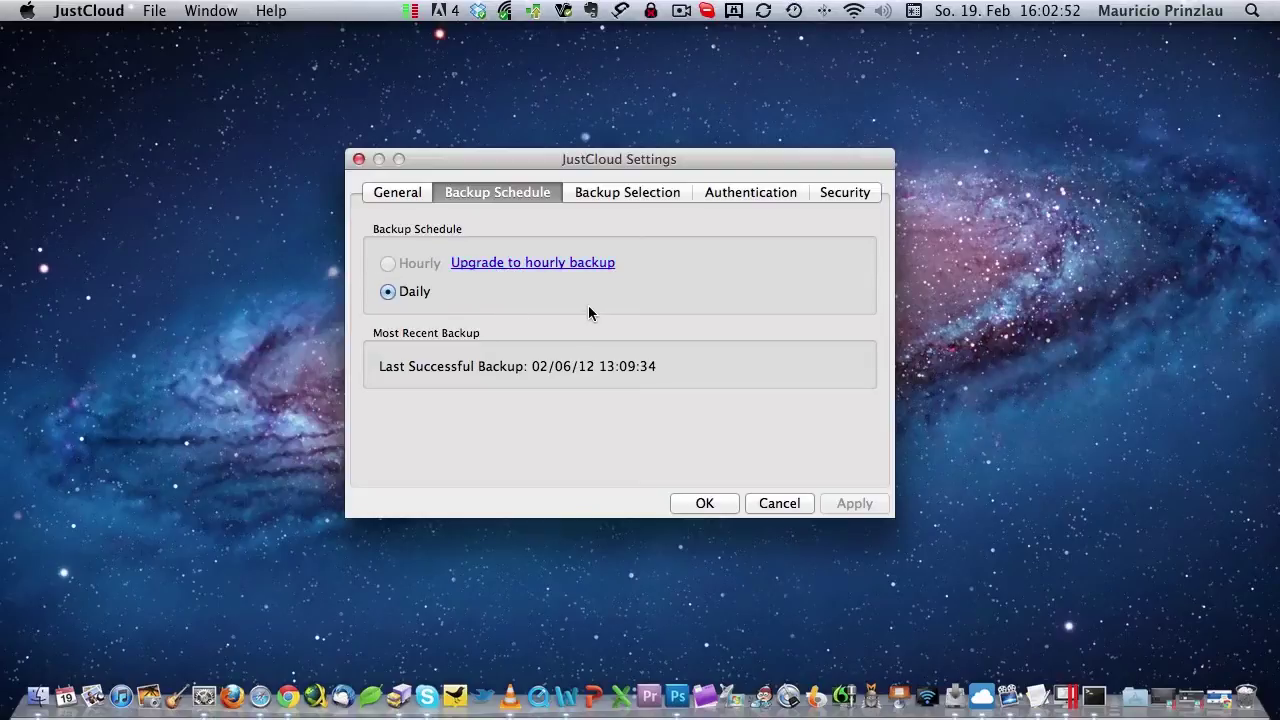
click(618, 193)
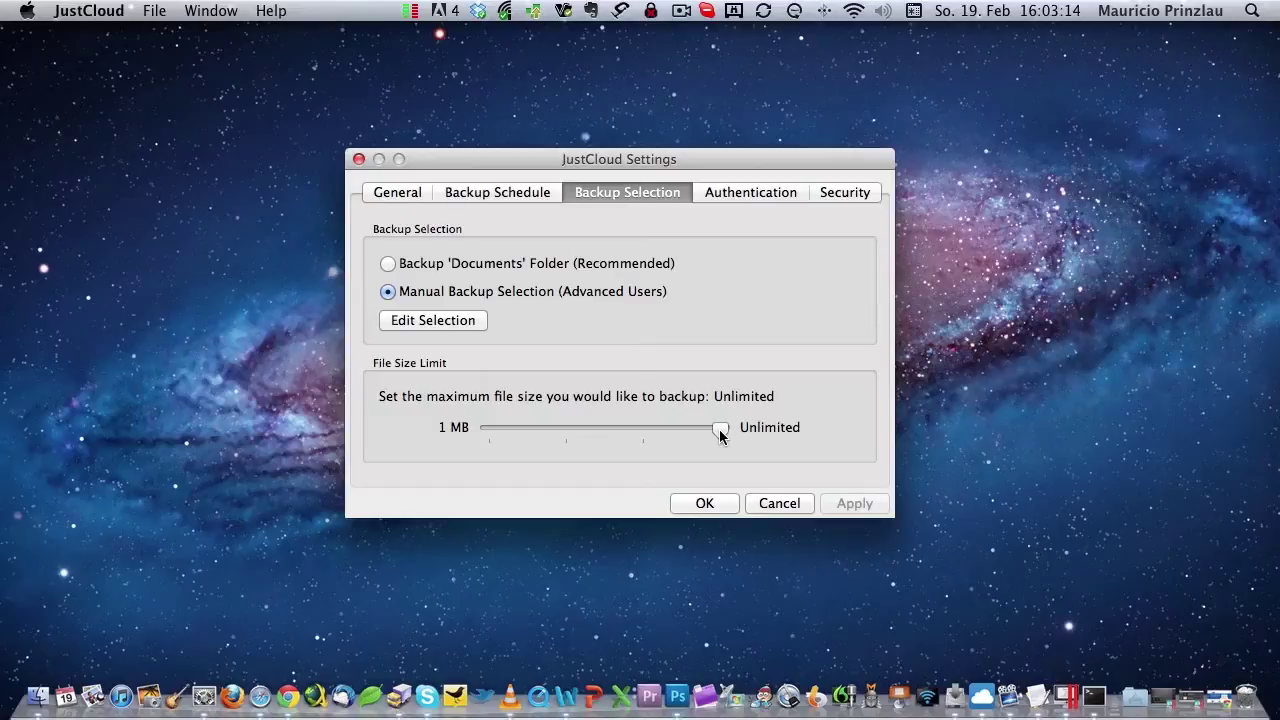
Step: Show the Security page, where Connection Security is set to Use HTTPS (Recommended)
click(841, 193)
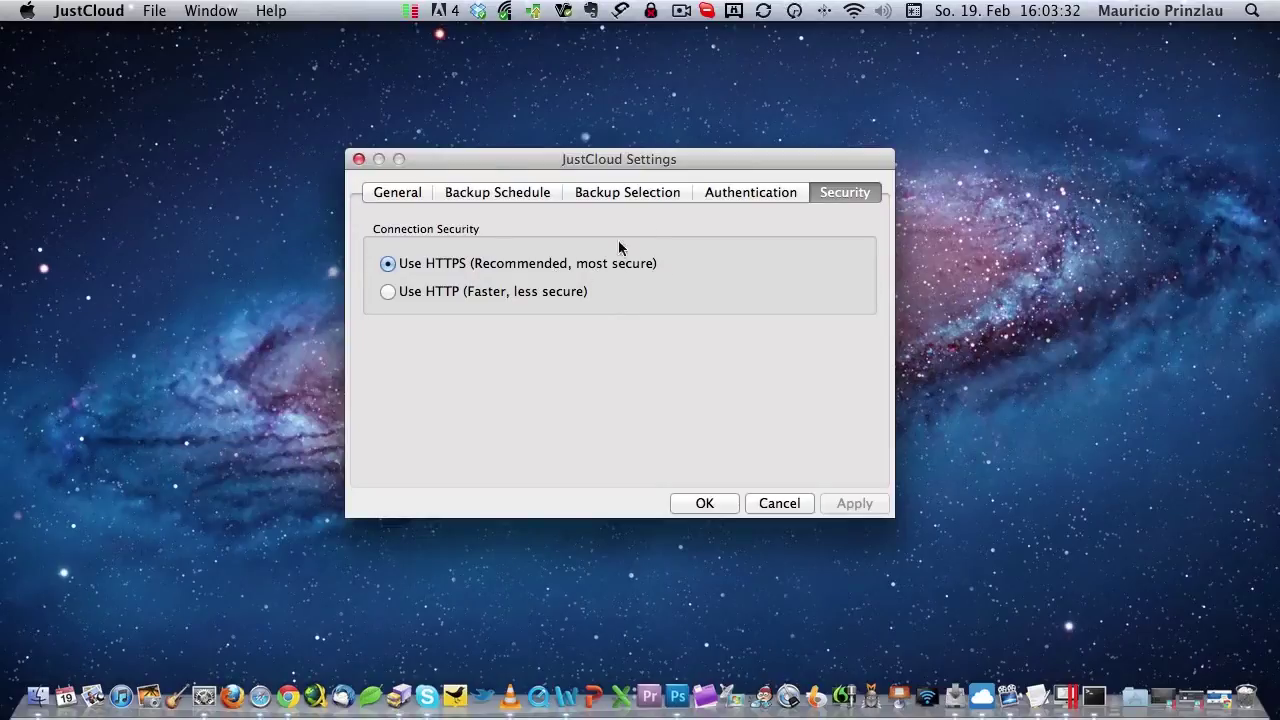
Step: Return to the Backup Selection page showing Manual Backup Selection and an Unlimited file size limit
click(638, 192)
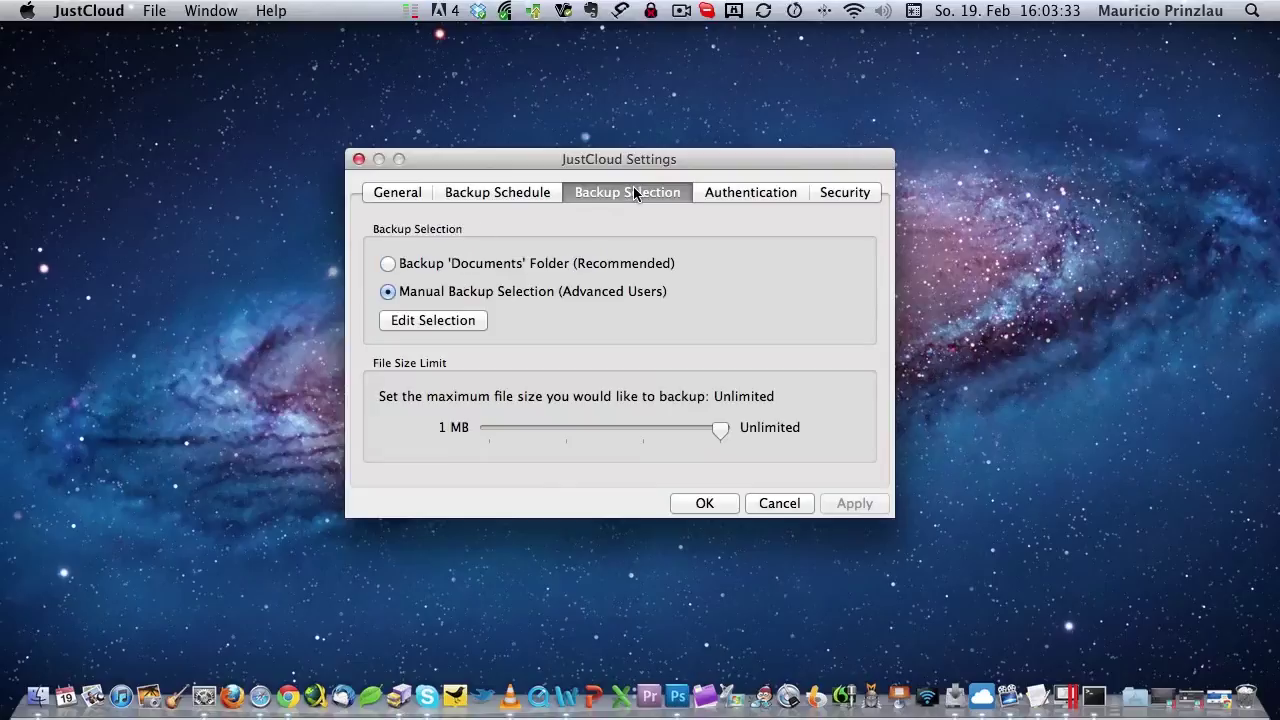
click(433, 321)
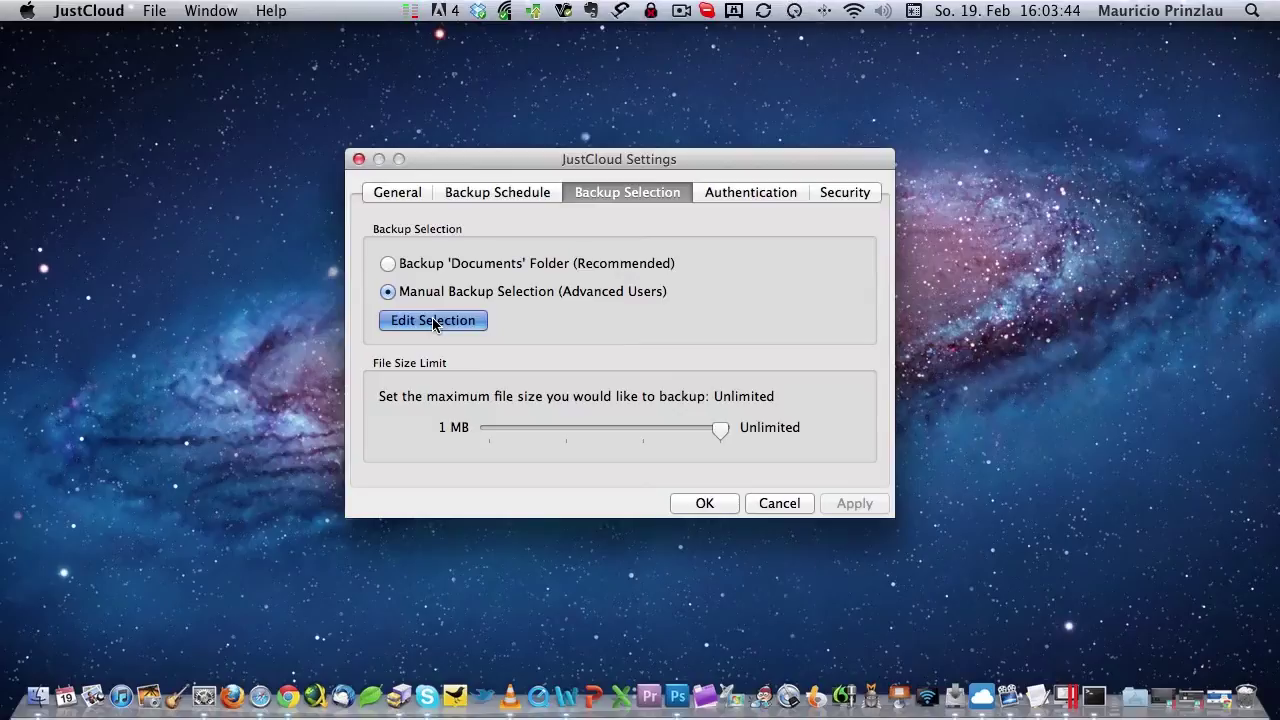
Step: Open the Select Files chooser and expand the home folder in the tree
click(433, 321)
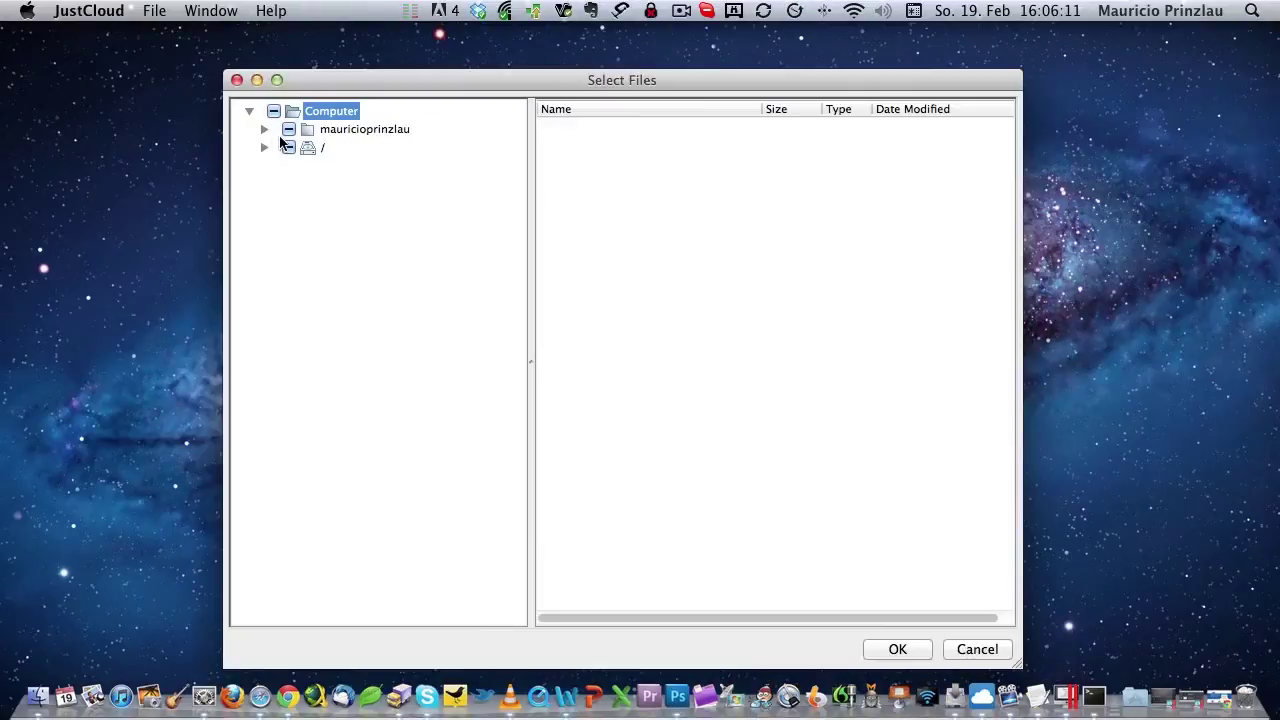
click(264, 130)
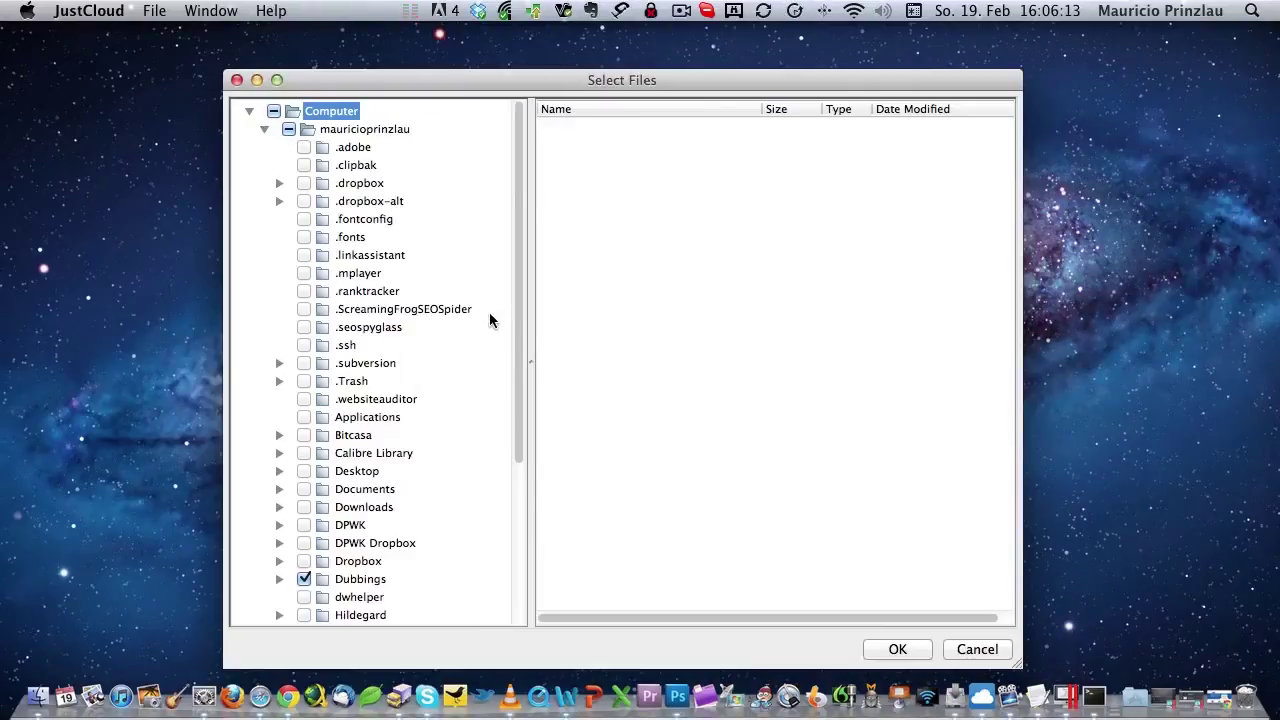
scroll(490, 320, down, 1)
scroll(490, 320, down, 2)
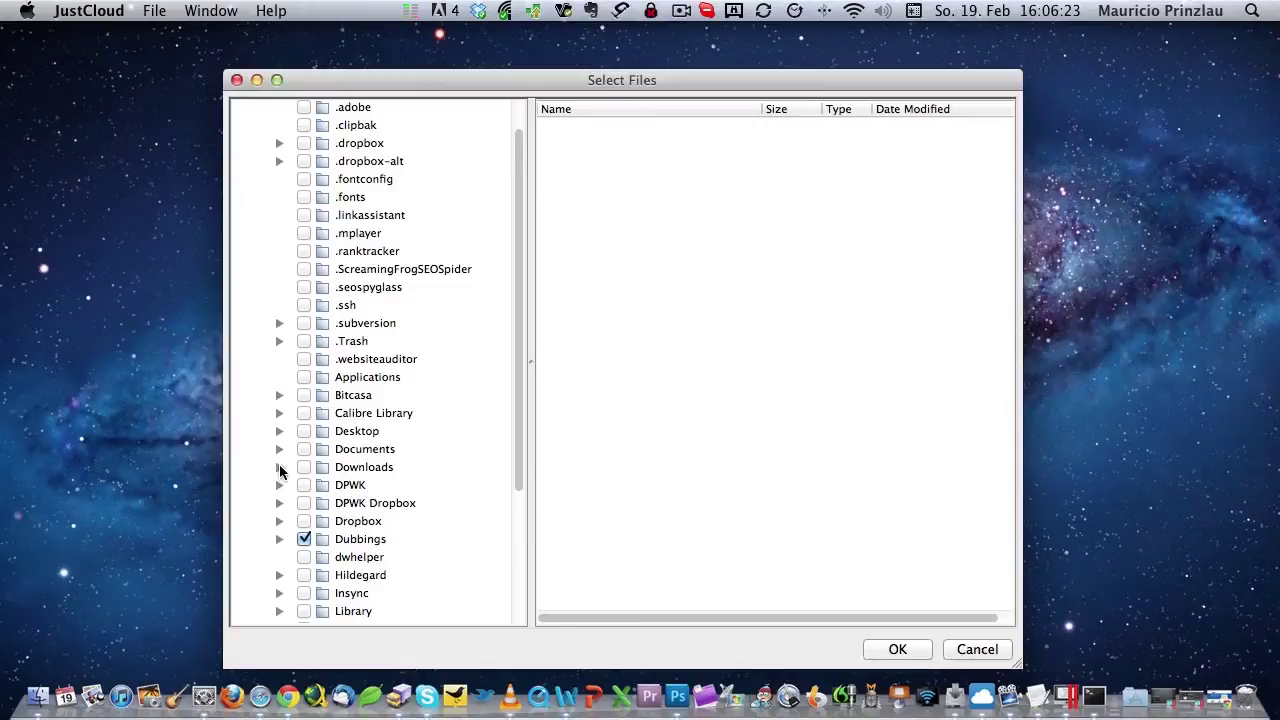
Step: Leave the Downloads and Documents folders excluded from the backup
click(302, 463)
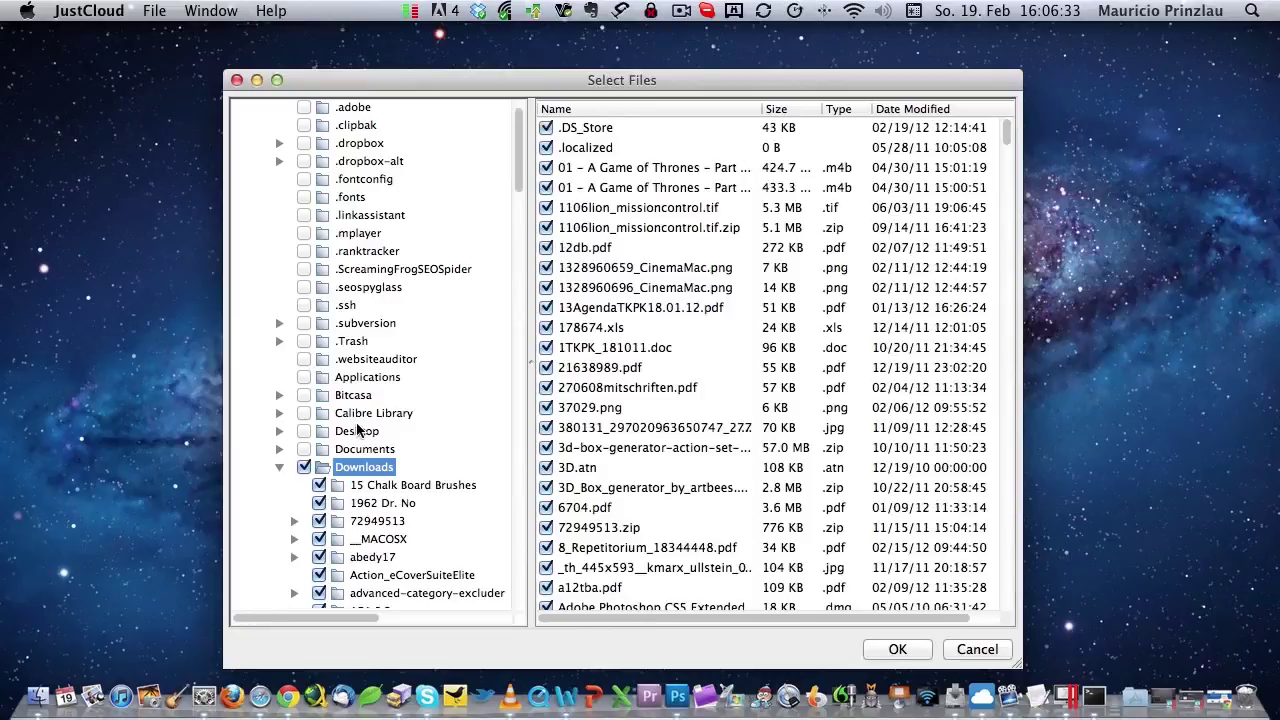
click(305, 468)
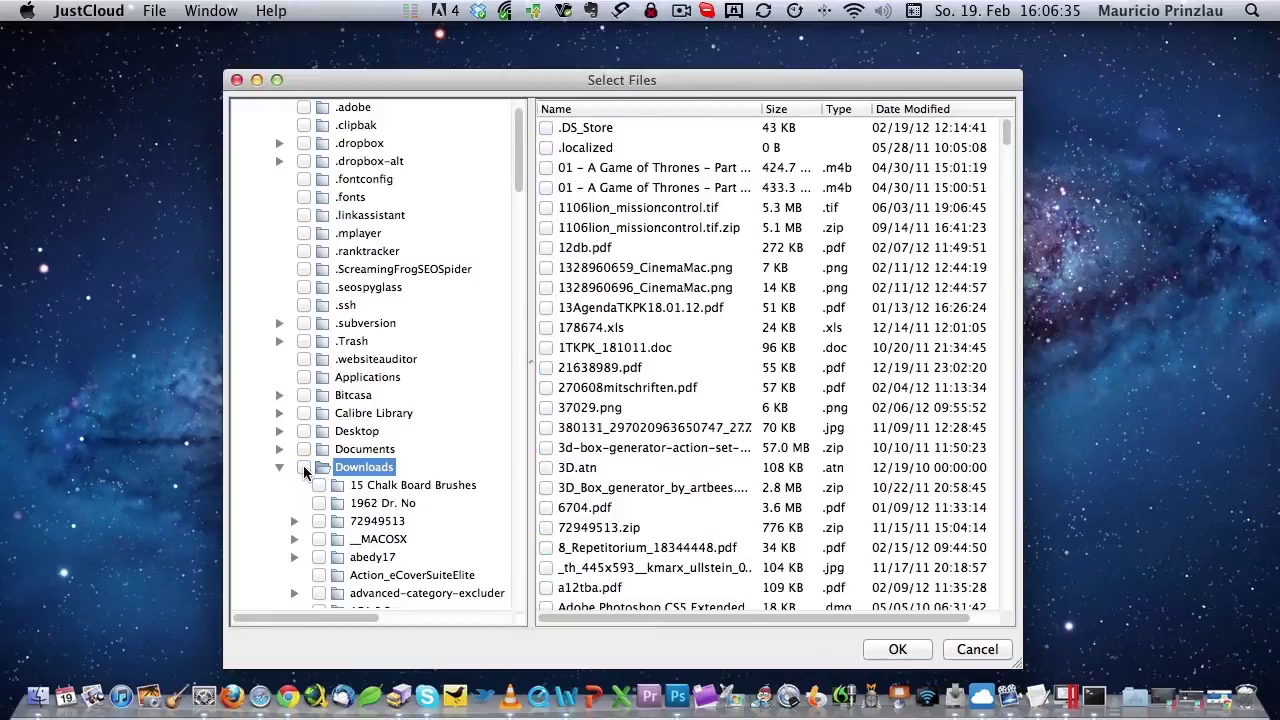
click(349, 450)
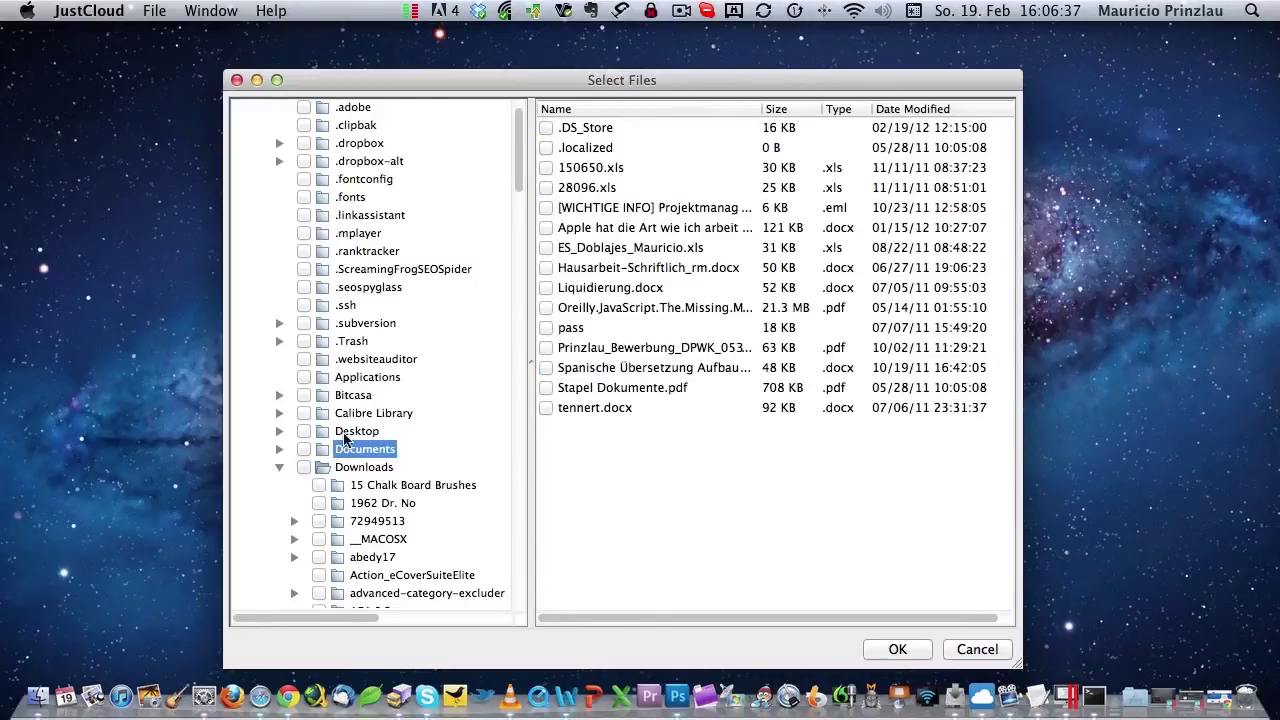
click(305, 450)
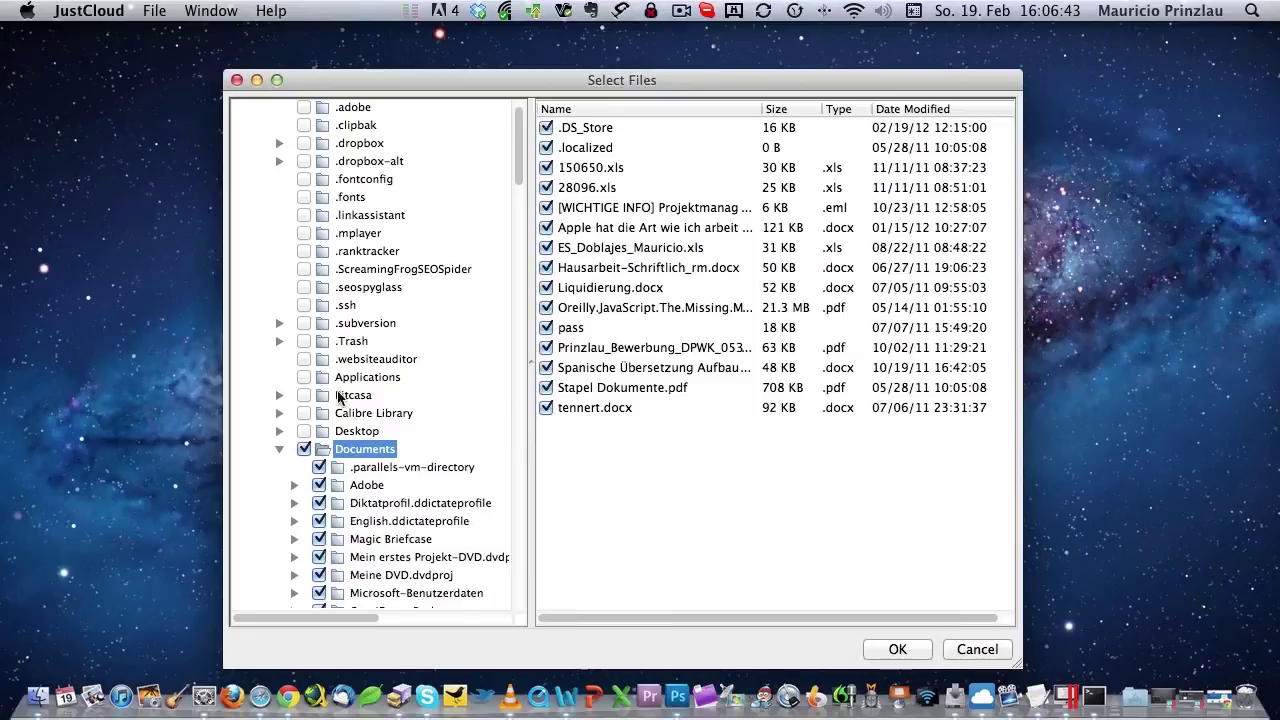
click(305, 449)
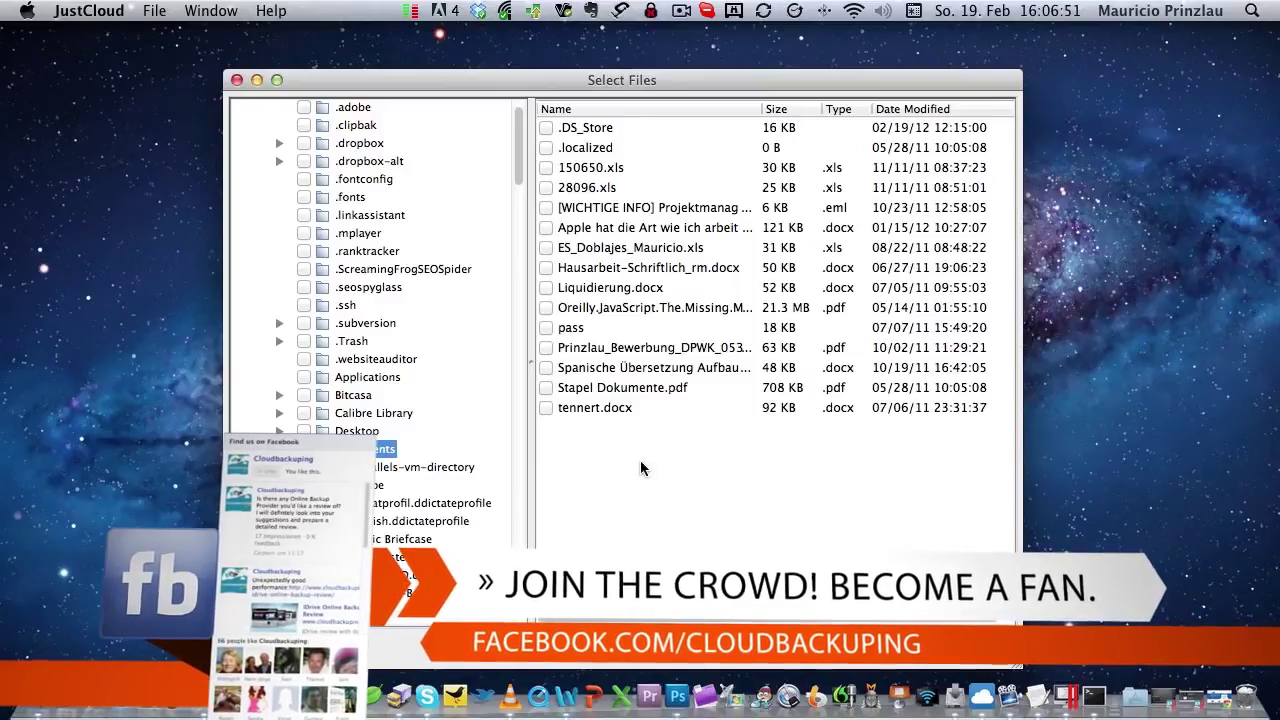
Step: Discard the file-selection changes and close Settings, returning to the Backup Finished 100% window
key(Escape)
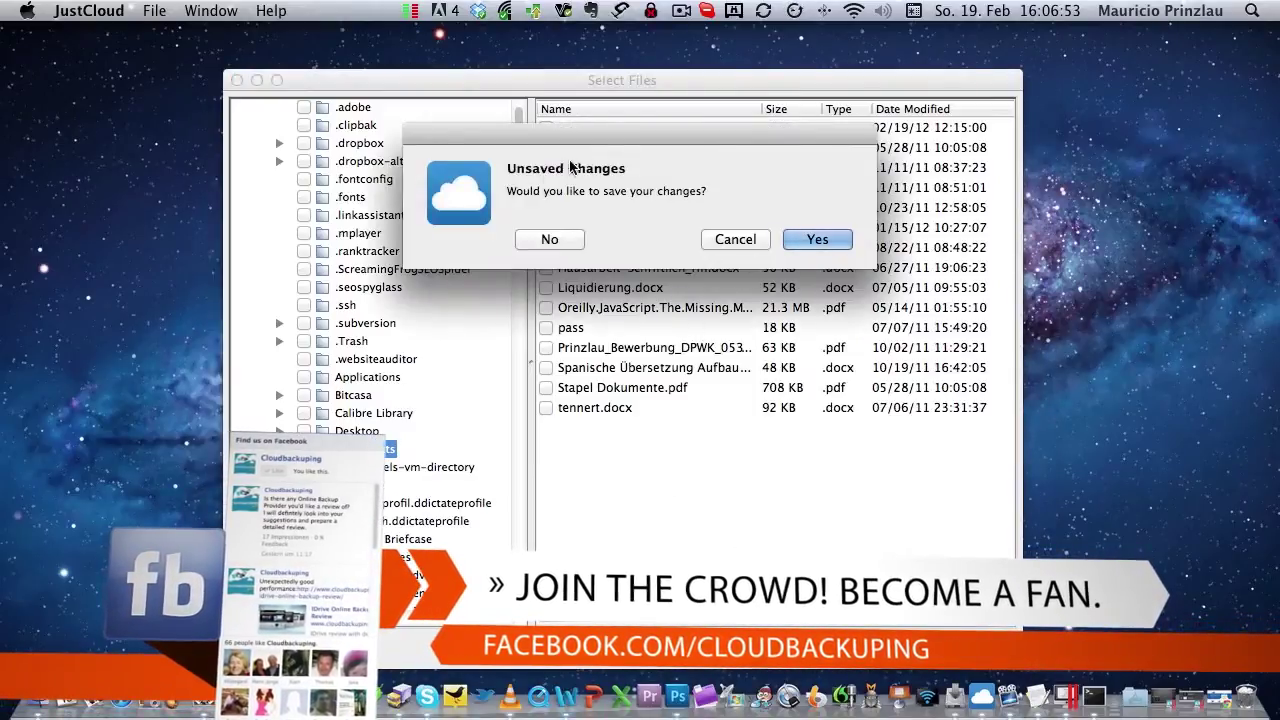
click(545, 238)
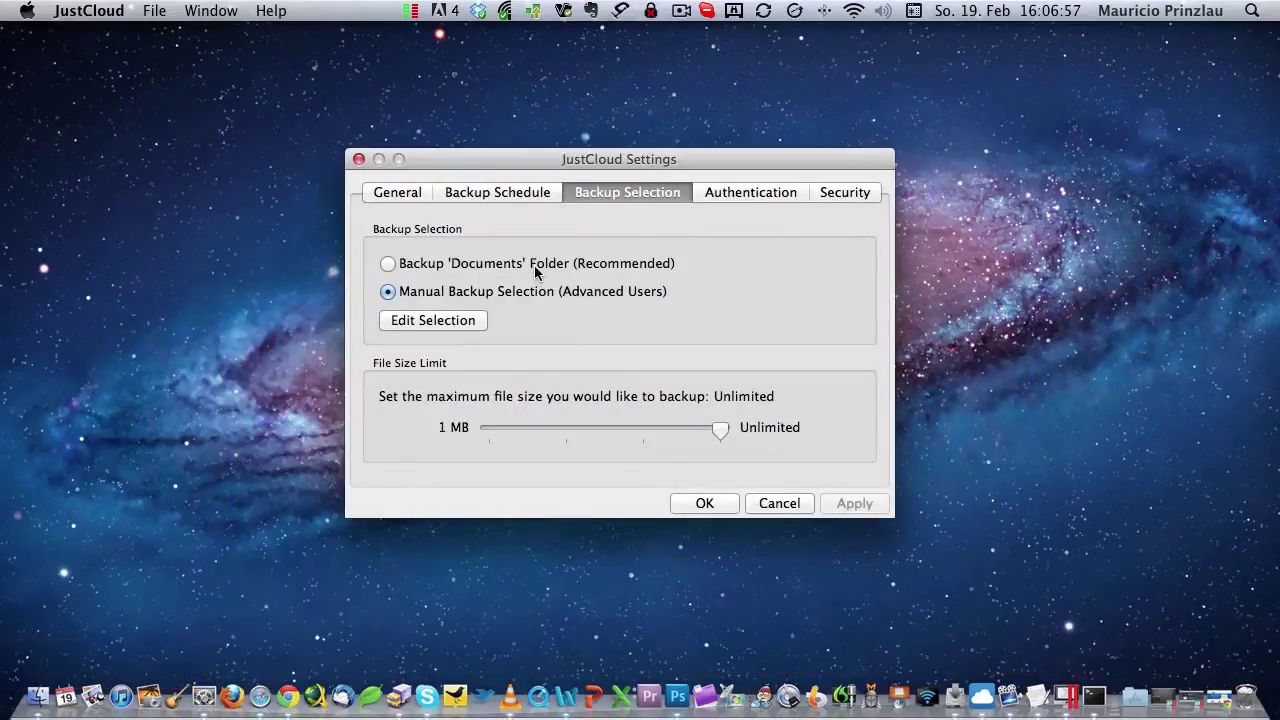
click(706, 503)
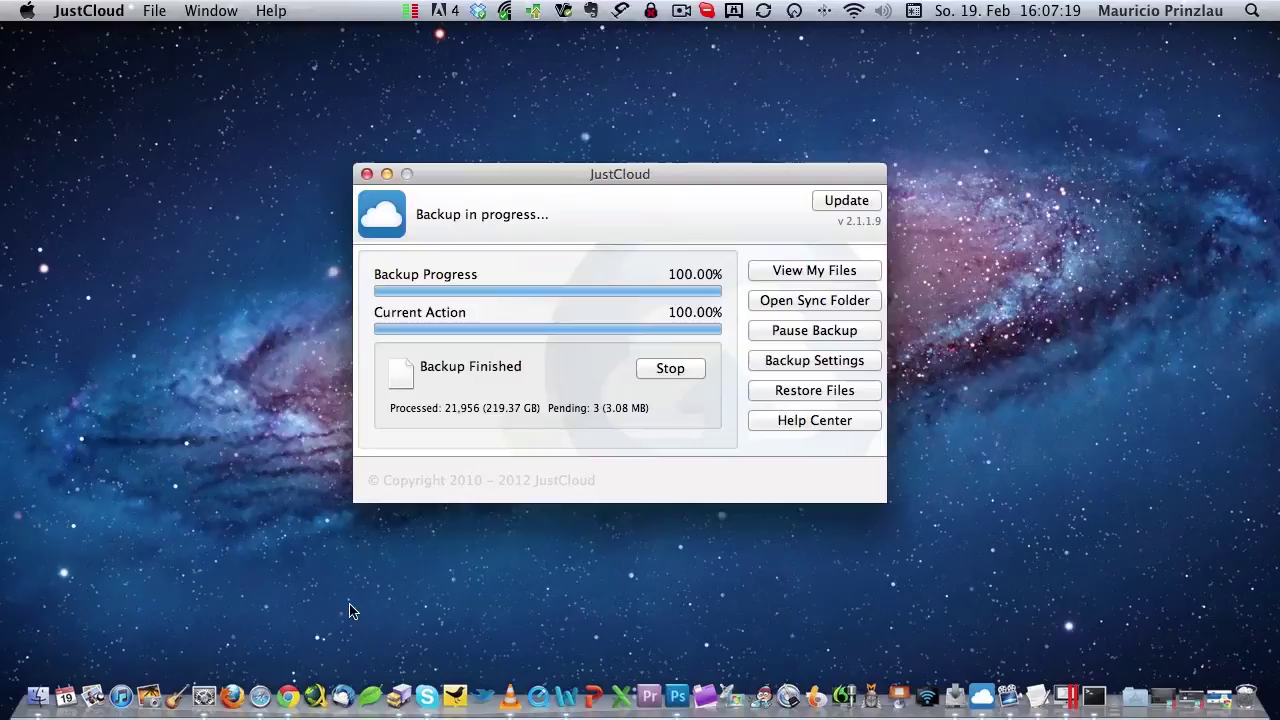
Step: Open the JustCloud web control panel and browse the iMac's backed-up files
click(288, 690)
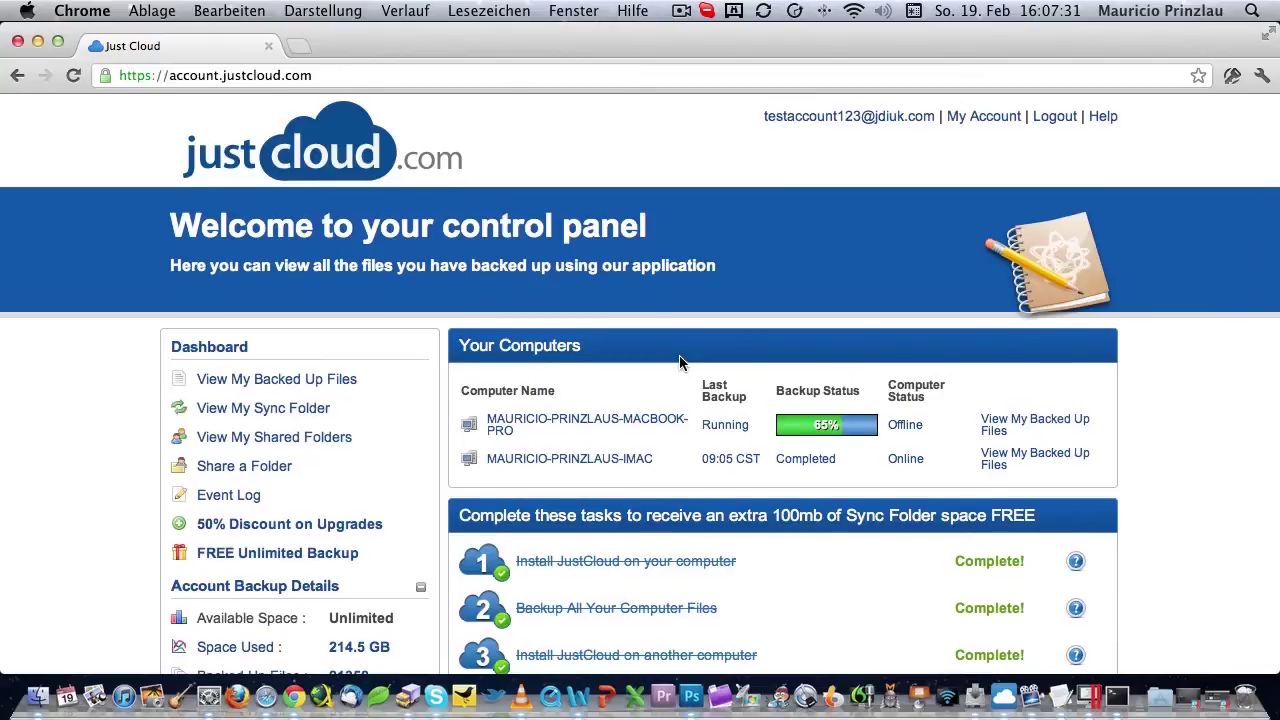
scroll(679, 362, down, 3)
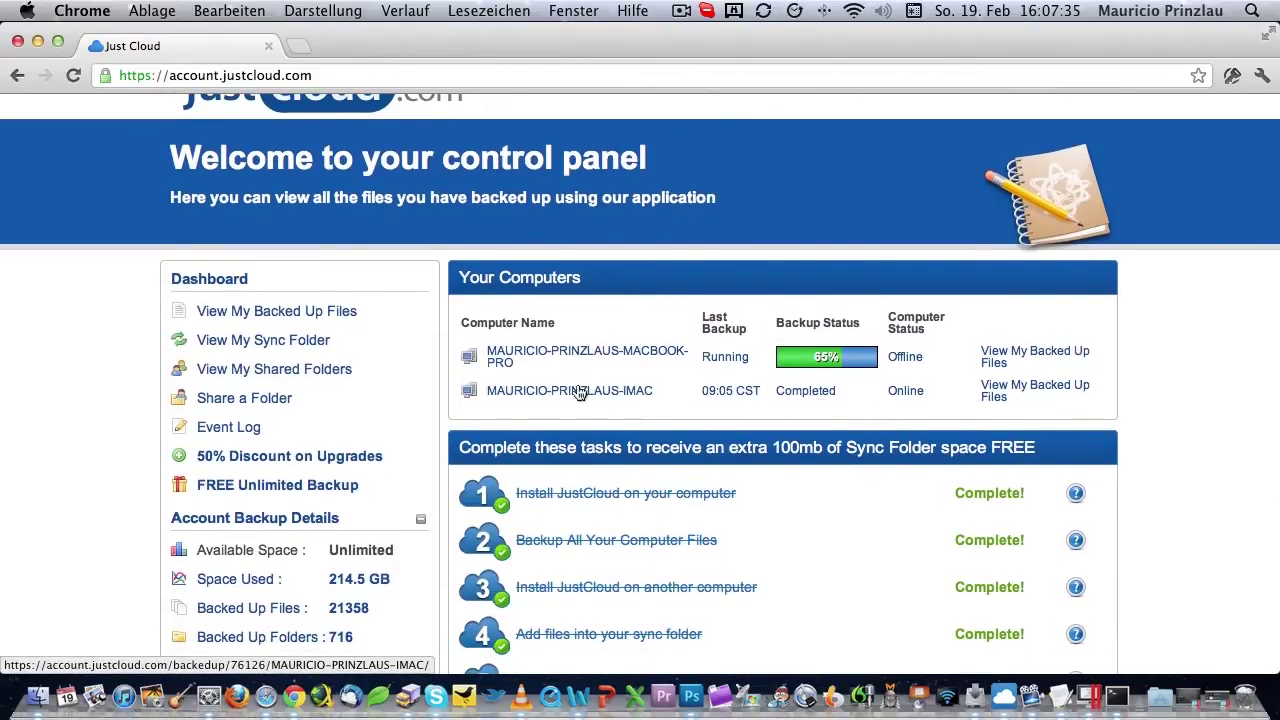
scroll(580, 393, down, 3)
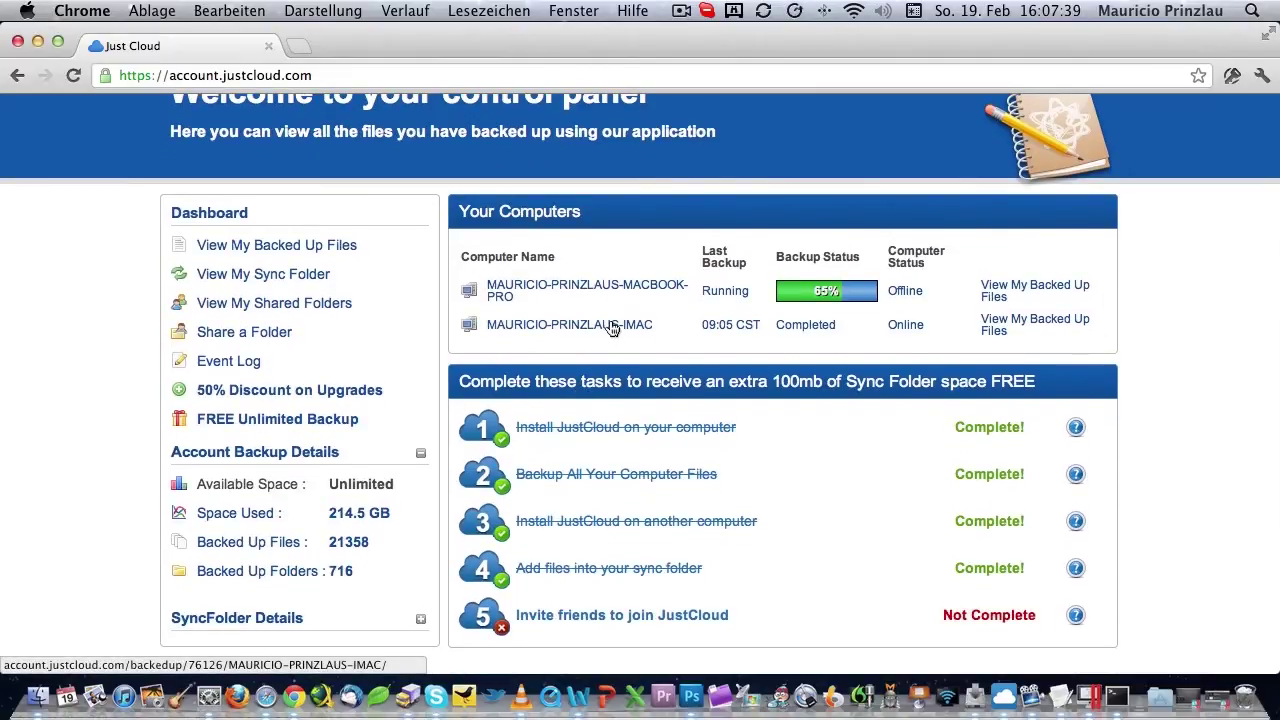
click(1000, 328)
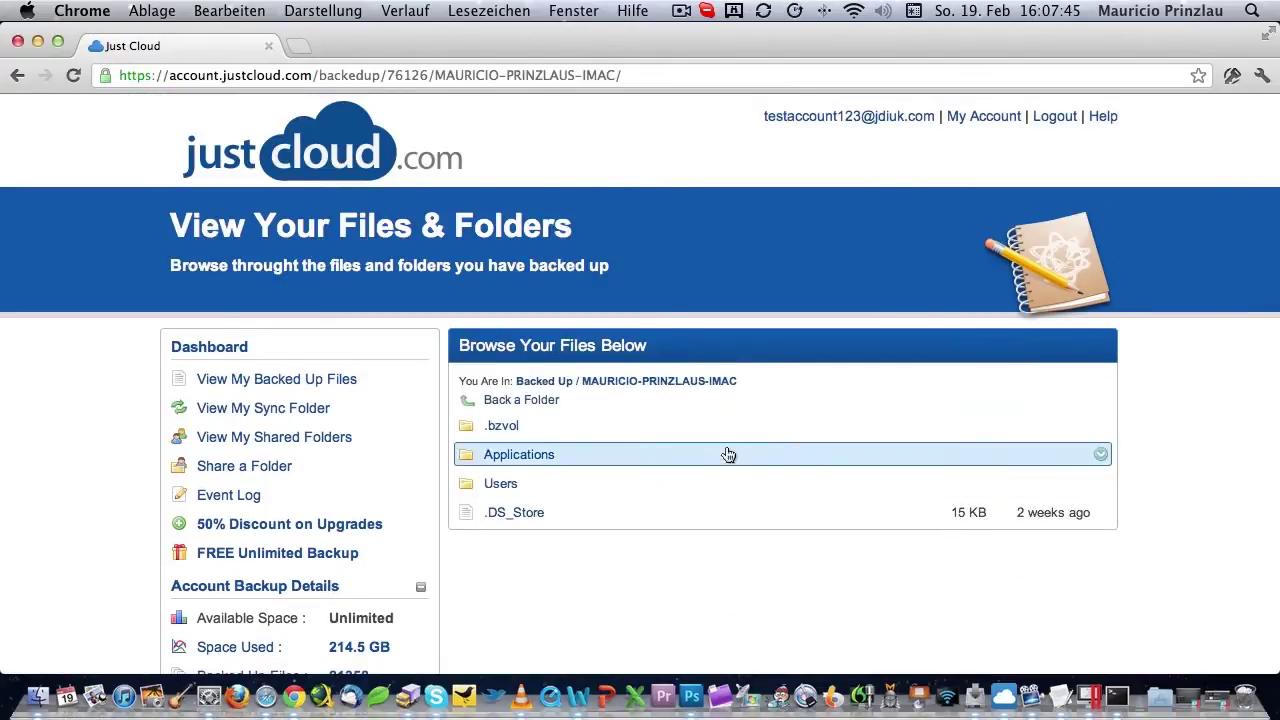
scroll(322, 343, down, 3)
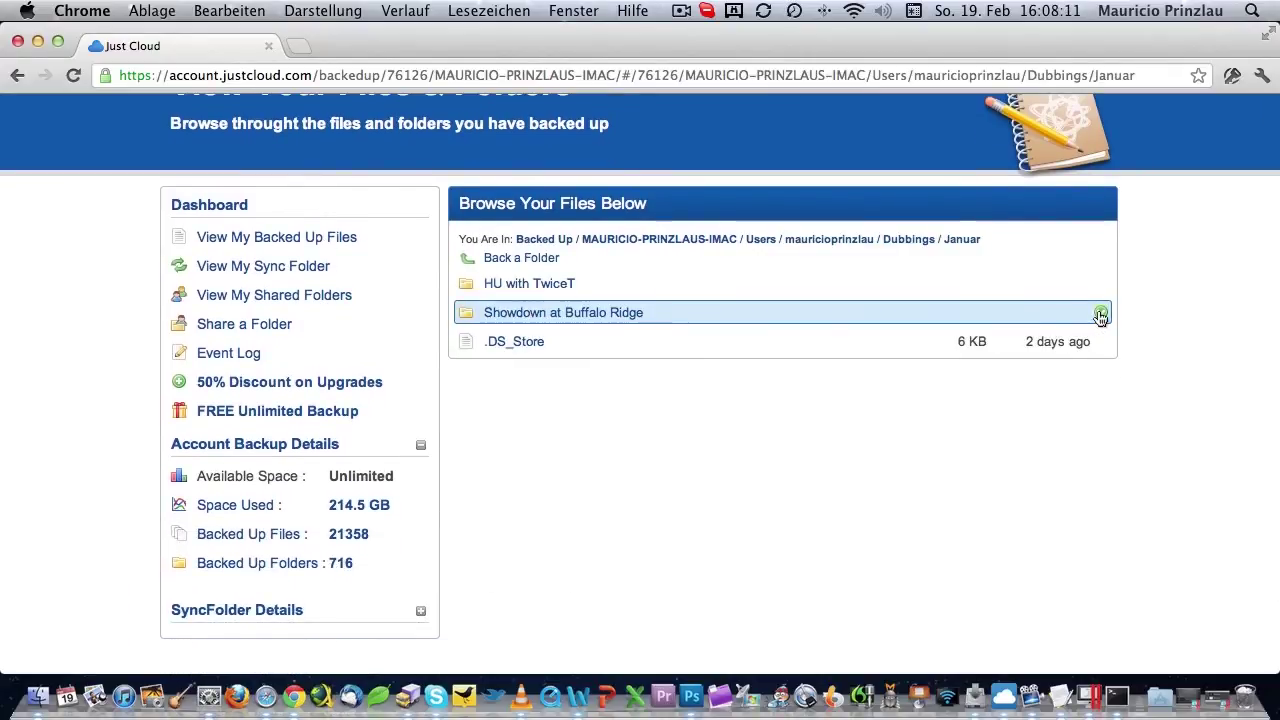
click(1100, 316)
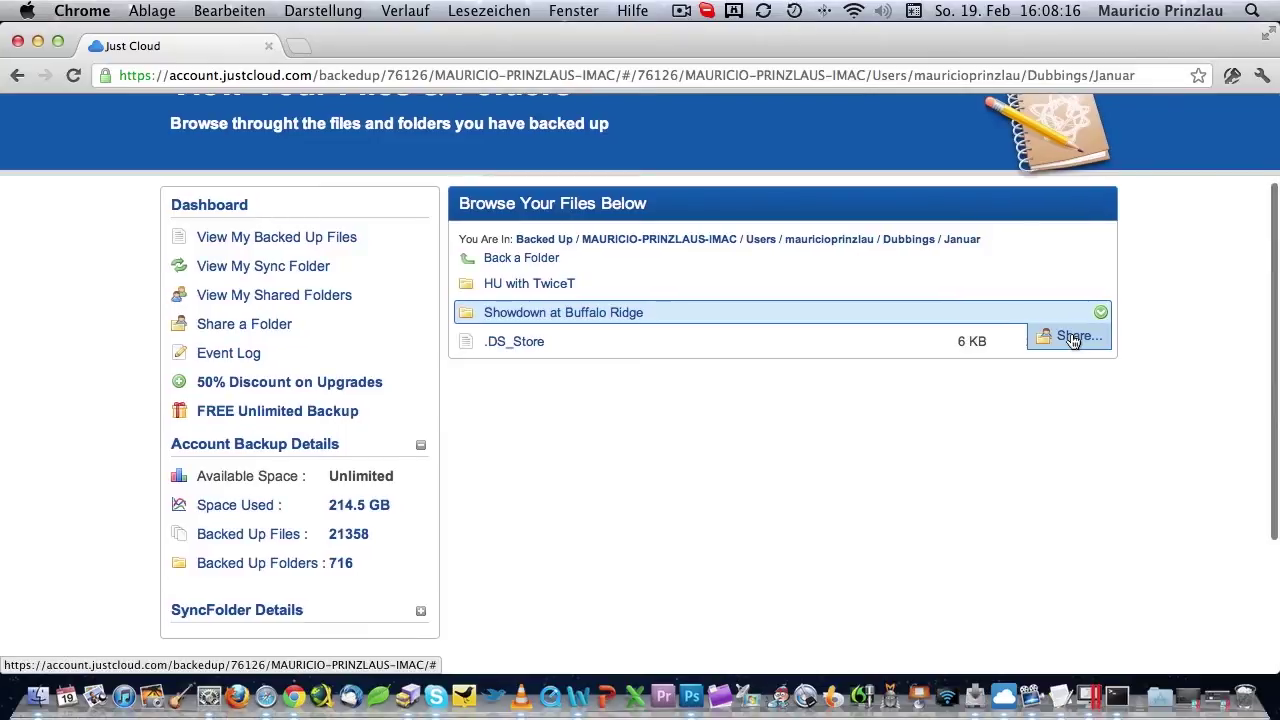
Step: Go up from Januar to the device list and reopen the iMac's backed-up folders
click(490, 259)
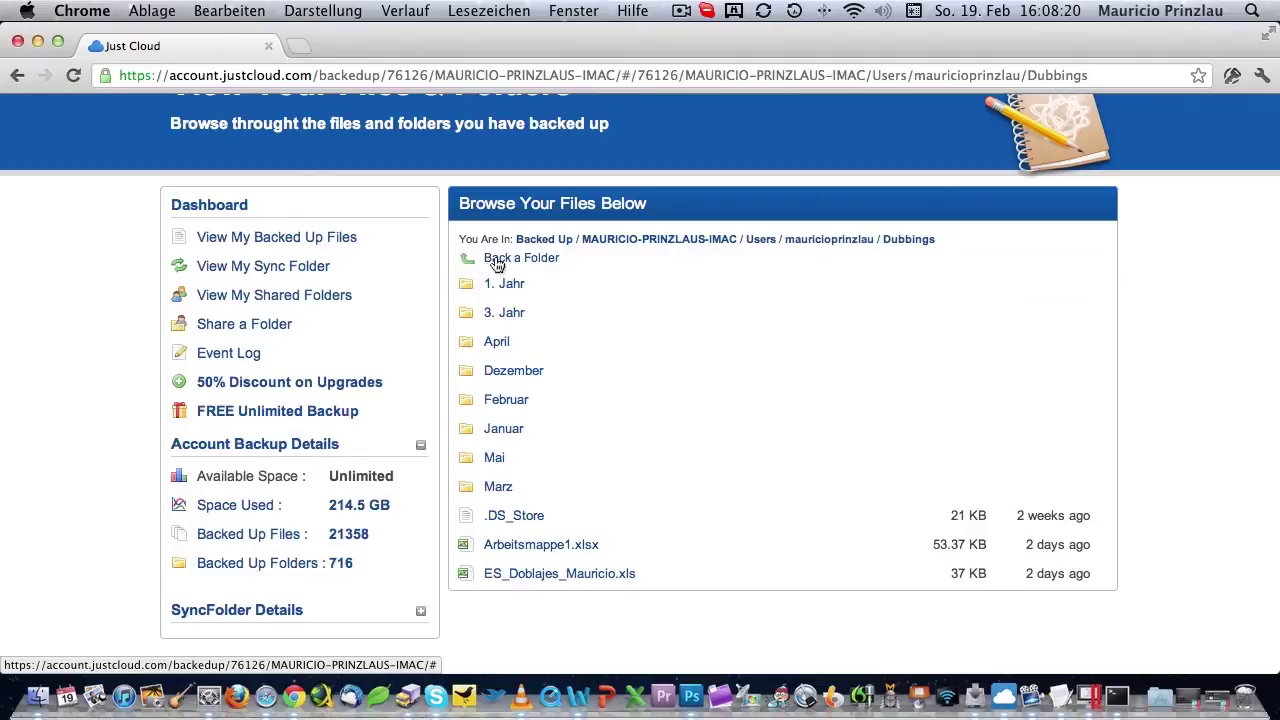
click(494, 259)
click(494, 258)
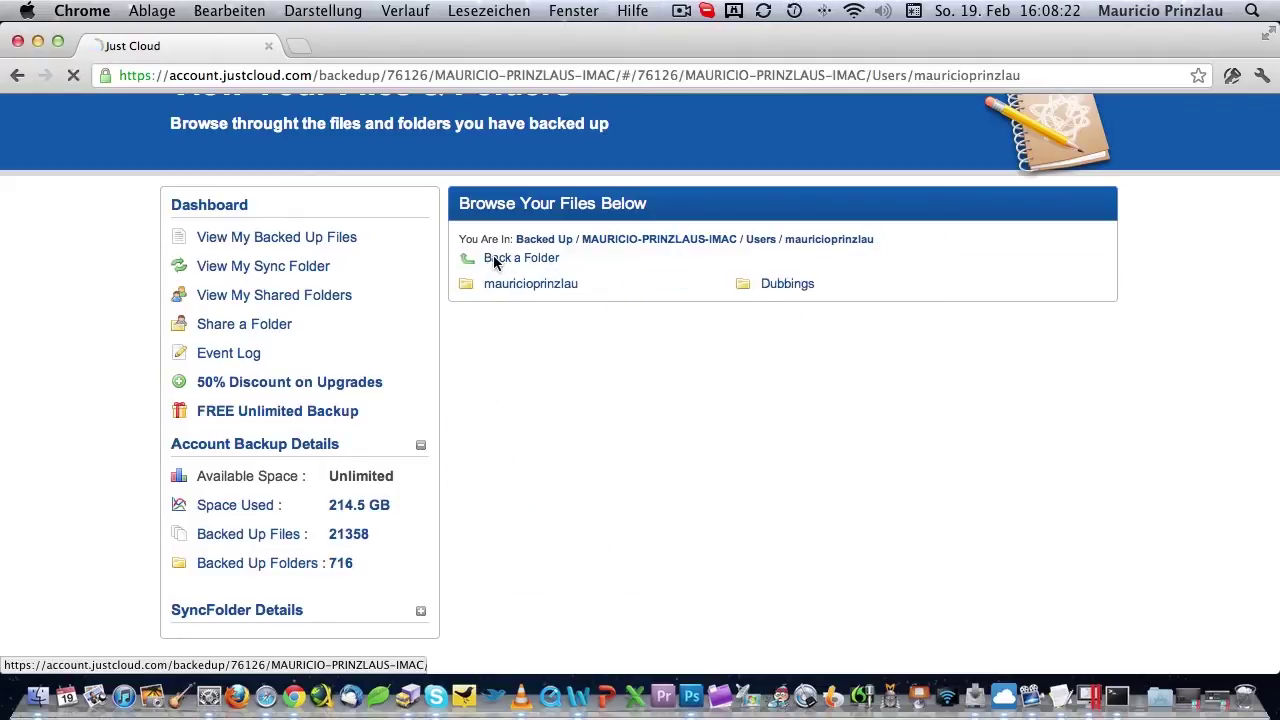
click(493, 259)
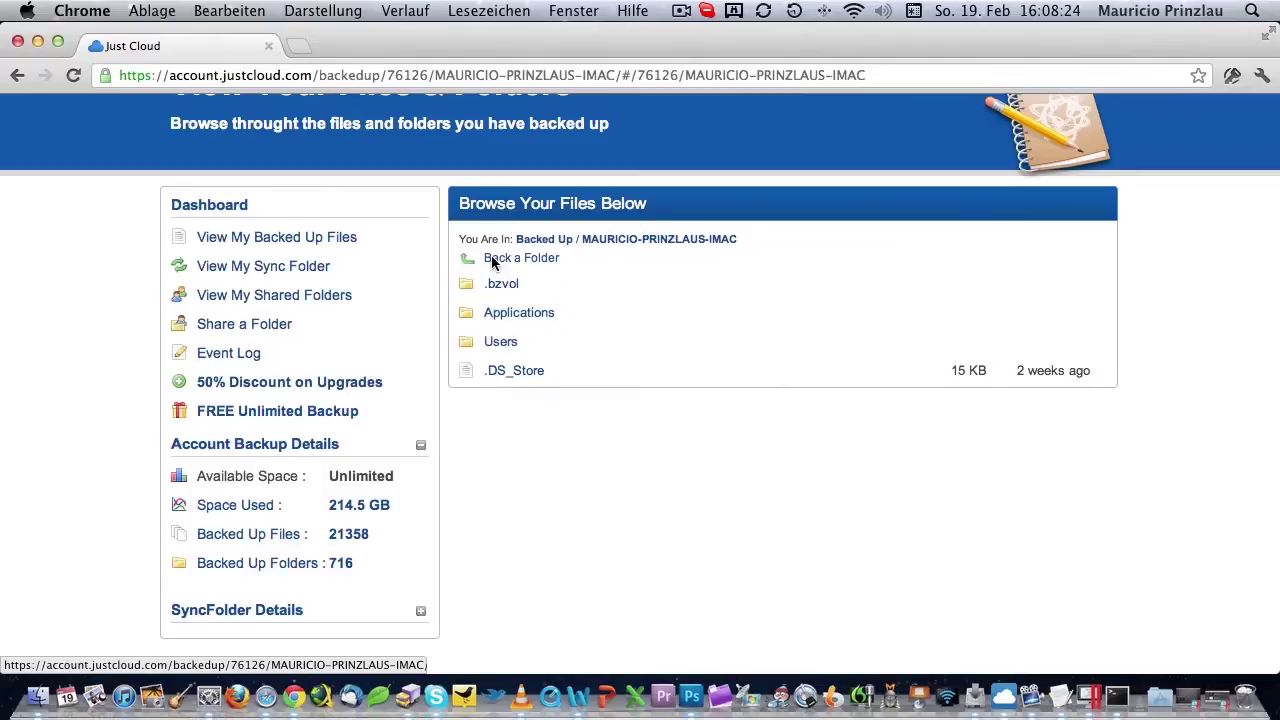
click(493, 259)
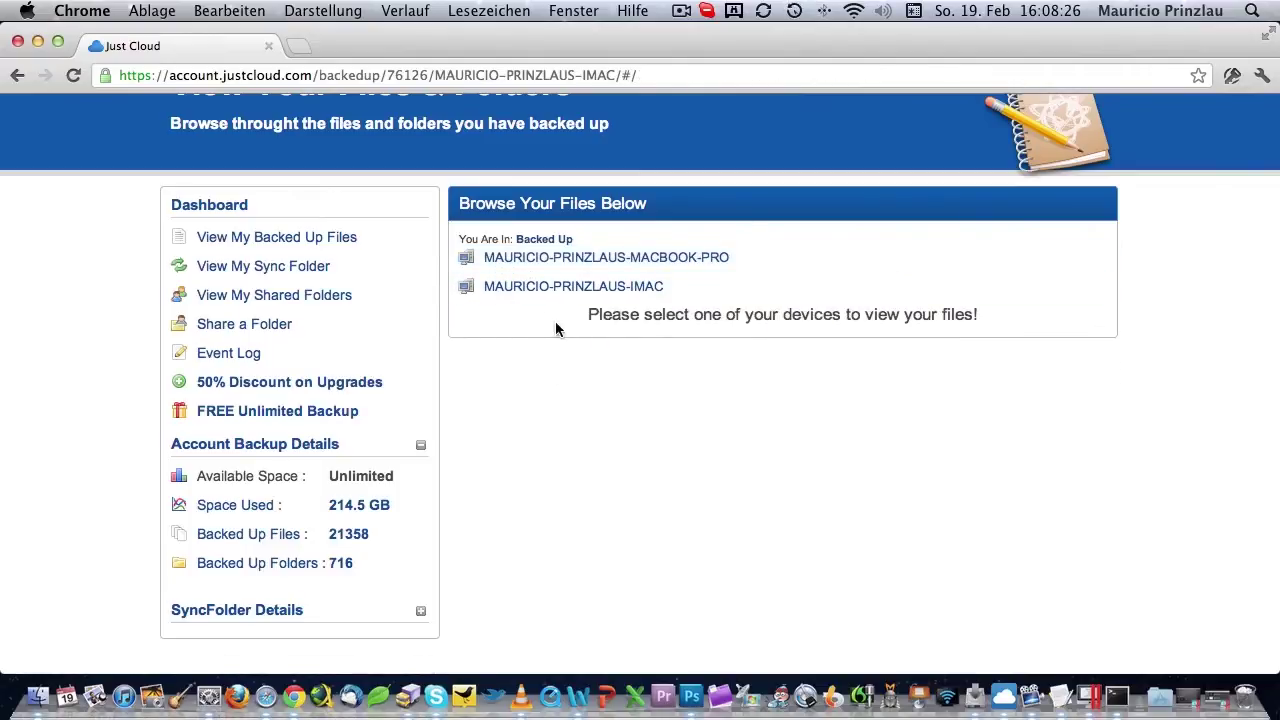
click(564, 286)
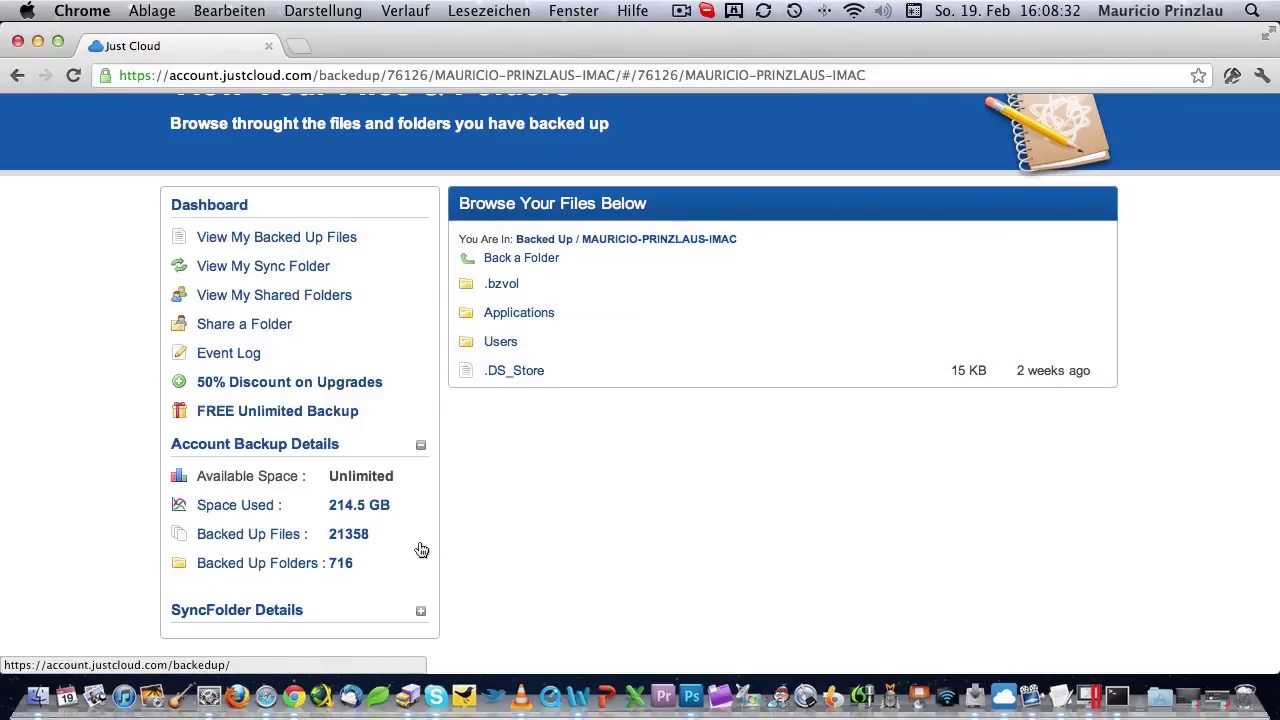
Step: Look over the iMac's Applications, Users and .bzvol folders, then bring up the JustCloud desktop app
scroll(421, 550, down, 5)
scroll(400, 480, up, 2)
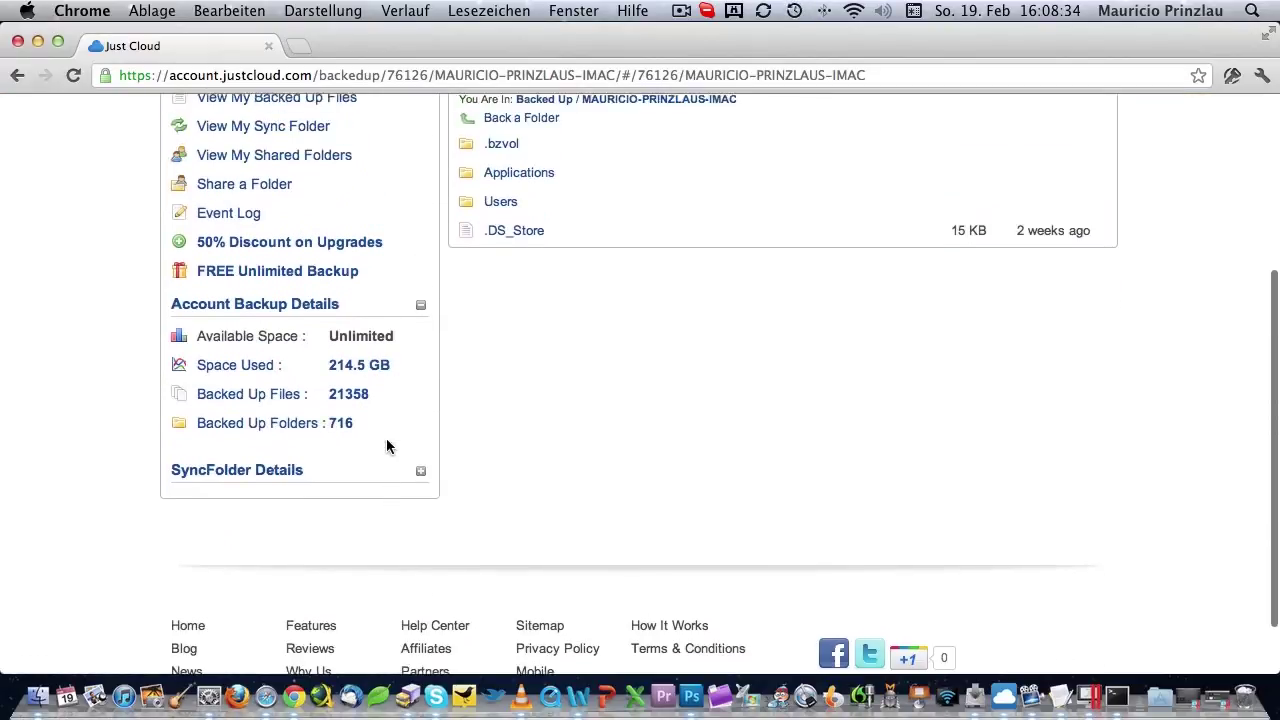
scroll(389, 445, up, 3)
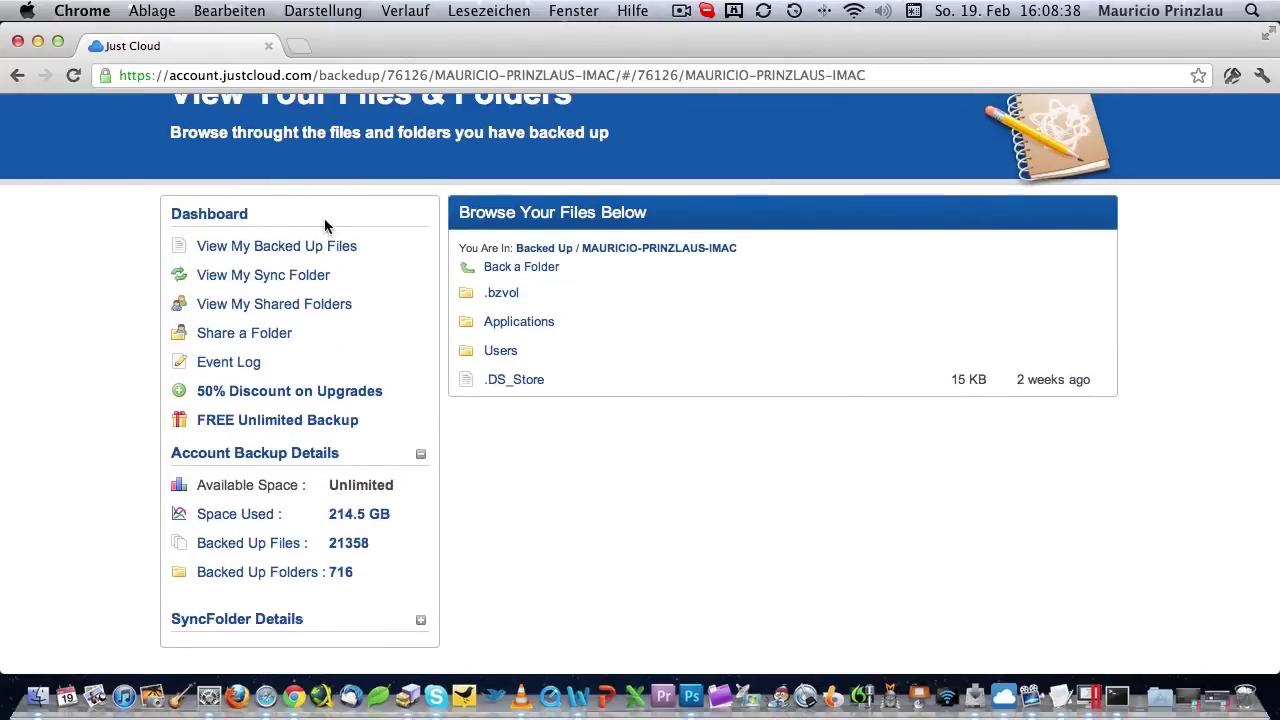
scroll(335, 240, up, 1)
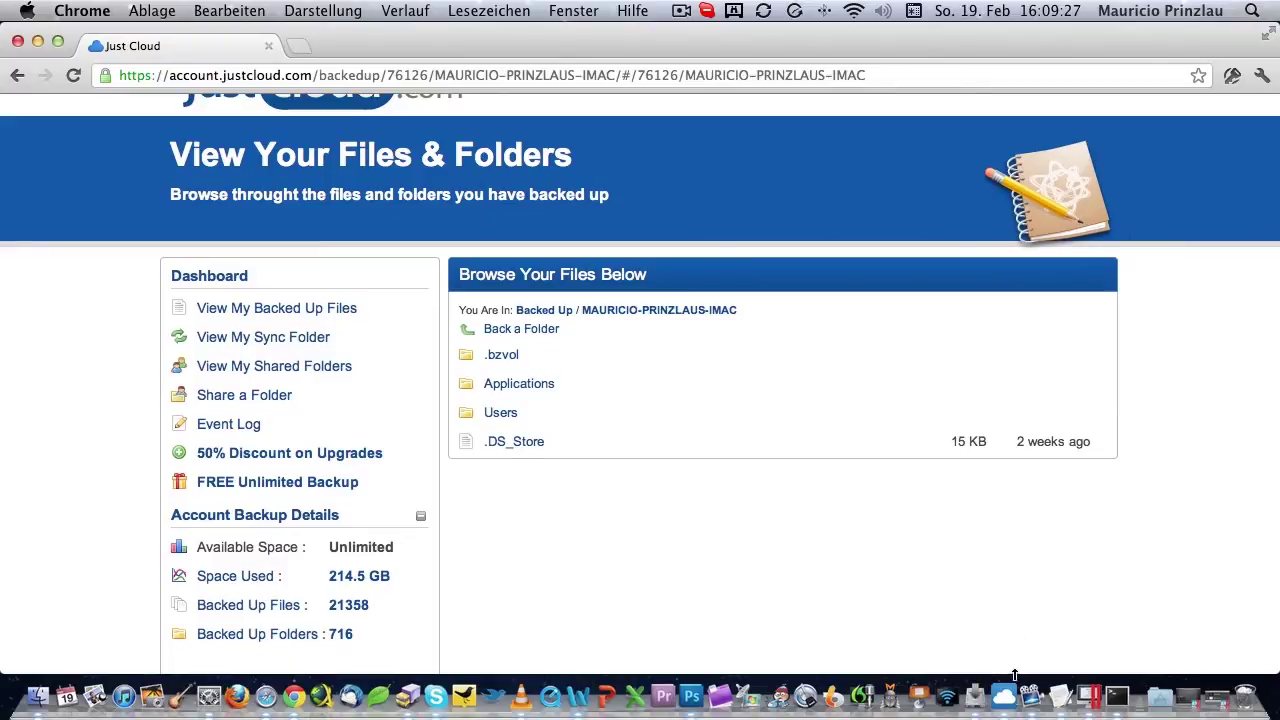
click(1006, 697)
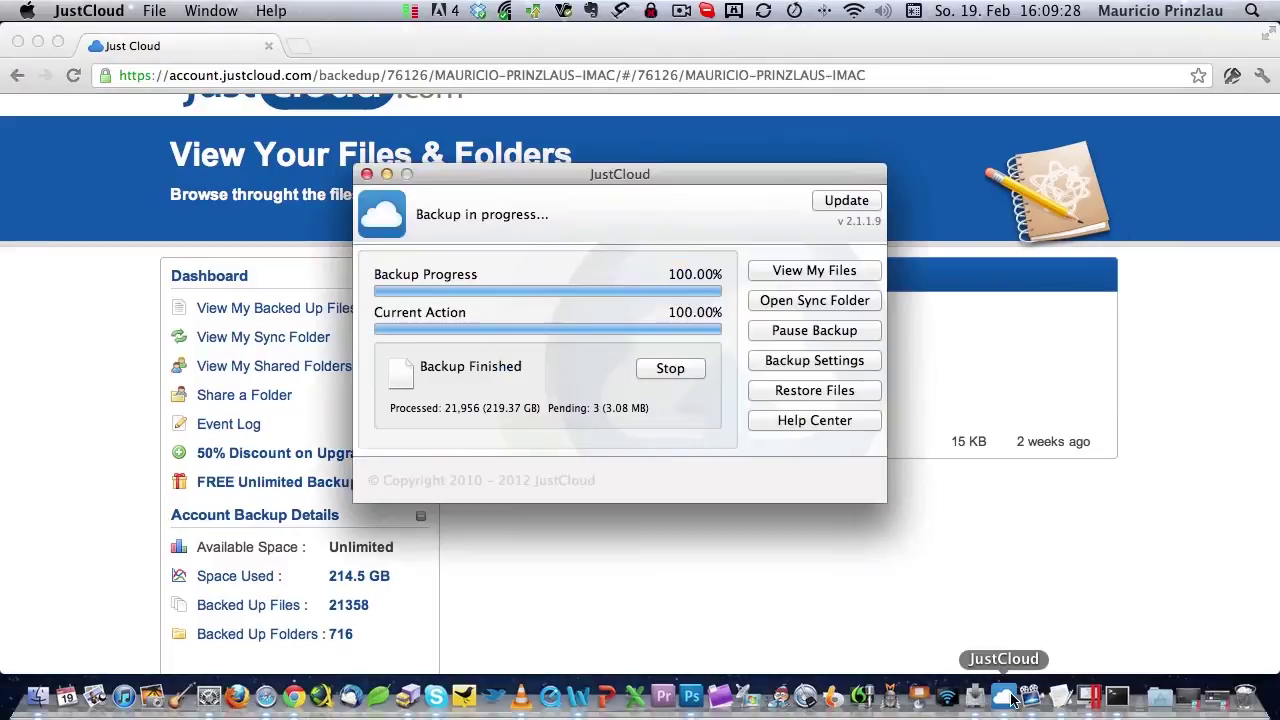
Step: Start a restore from the iMac, listing Users, Applications and .bzvol for selection
click(815, 390)
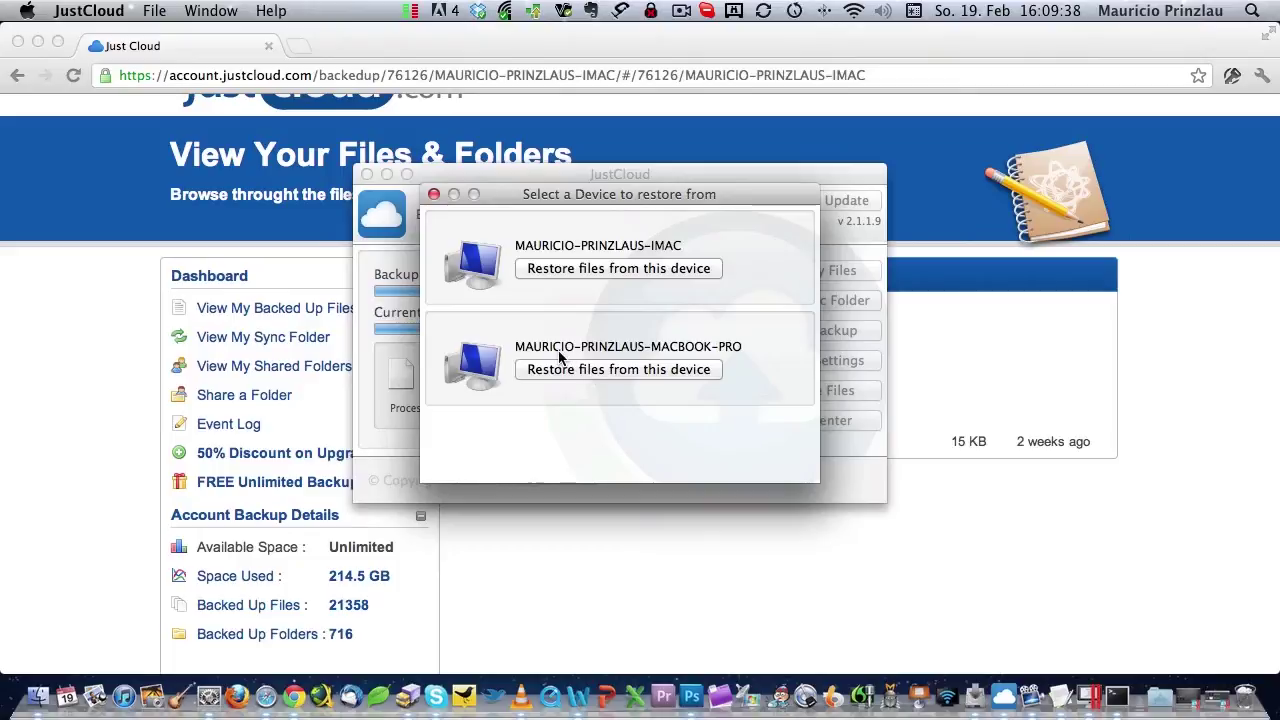
click(602, 272)
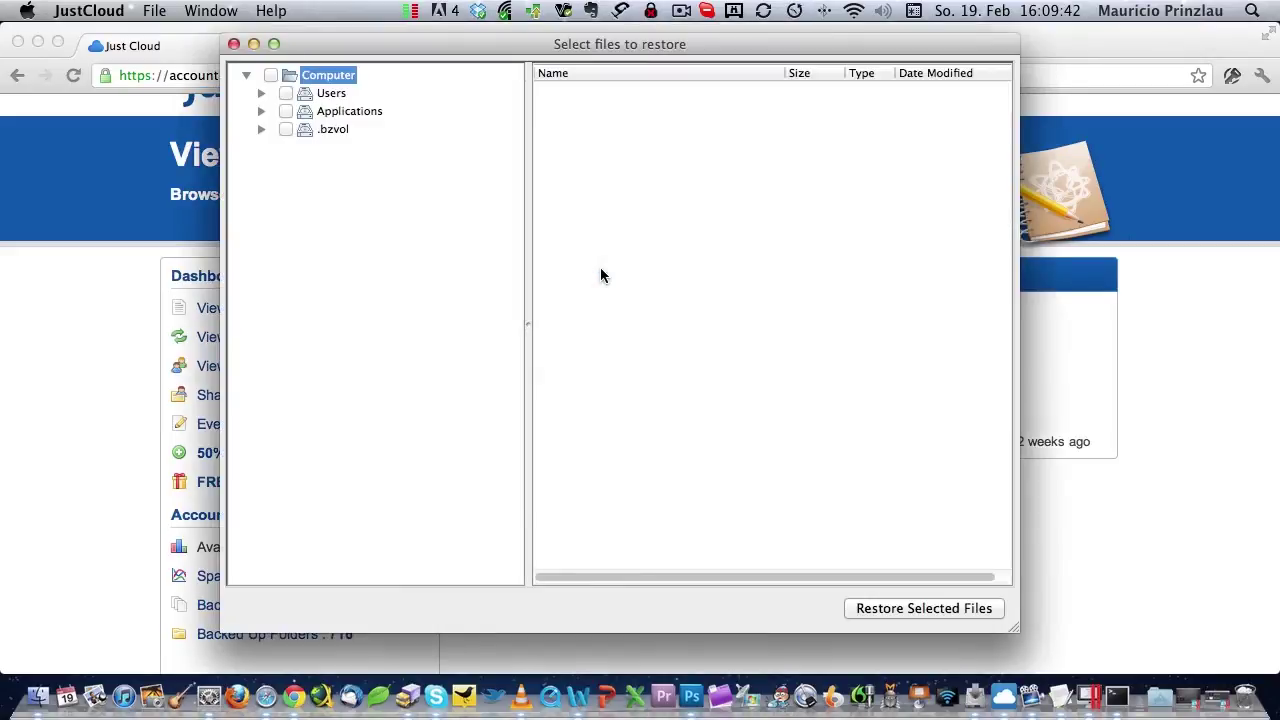
Step: Expand Users, the home folder and April, and tick Discovery Channel for restoring
click(260, 94)
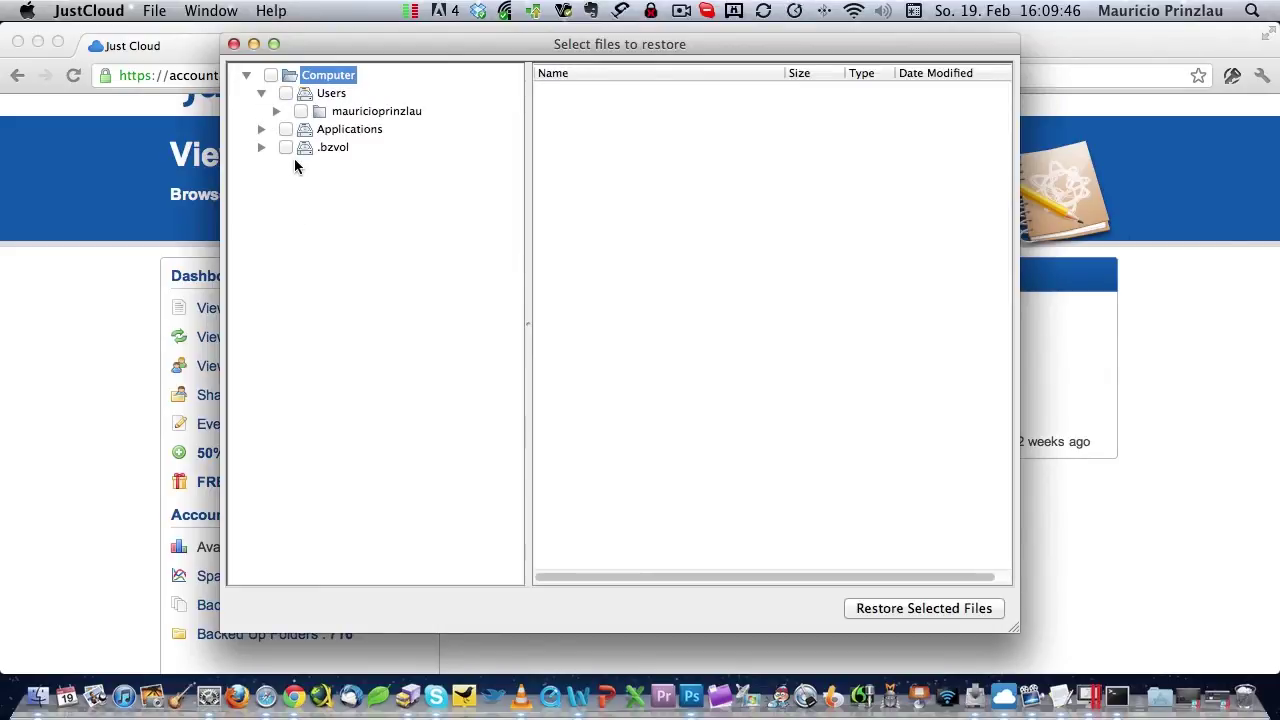
click(276, 112)
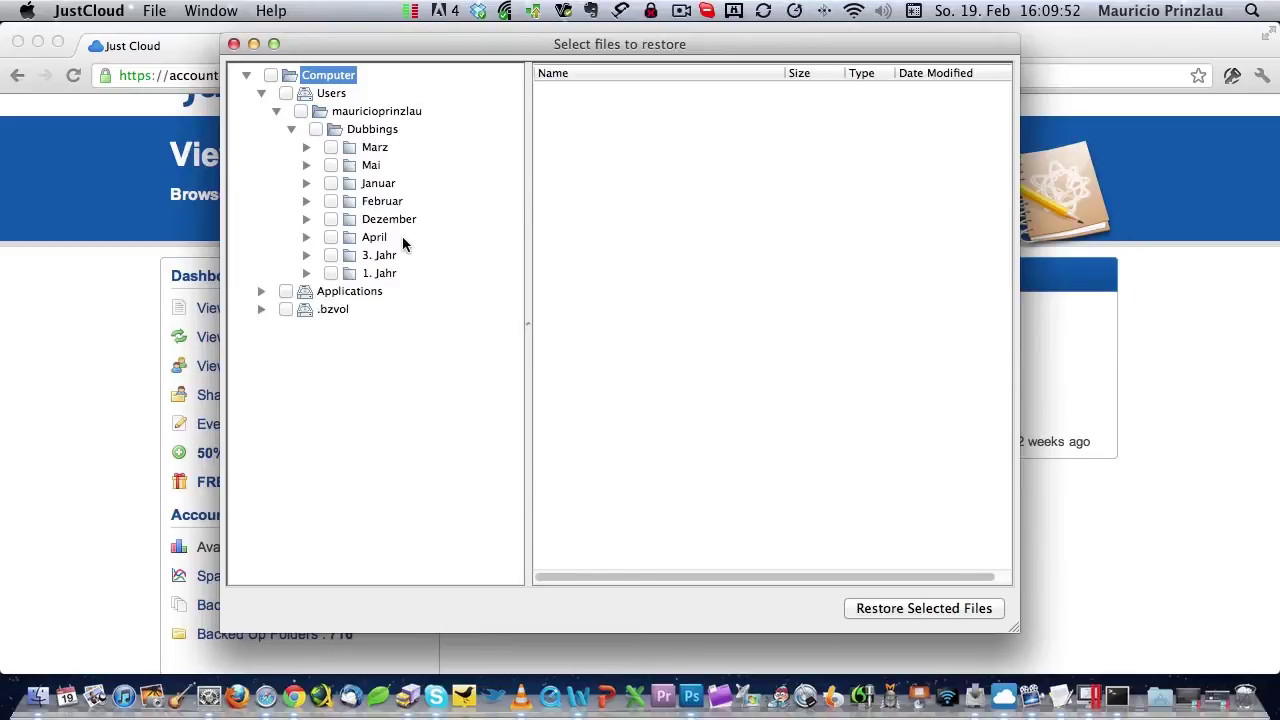
click(306, 238)
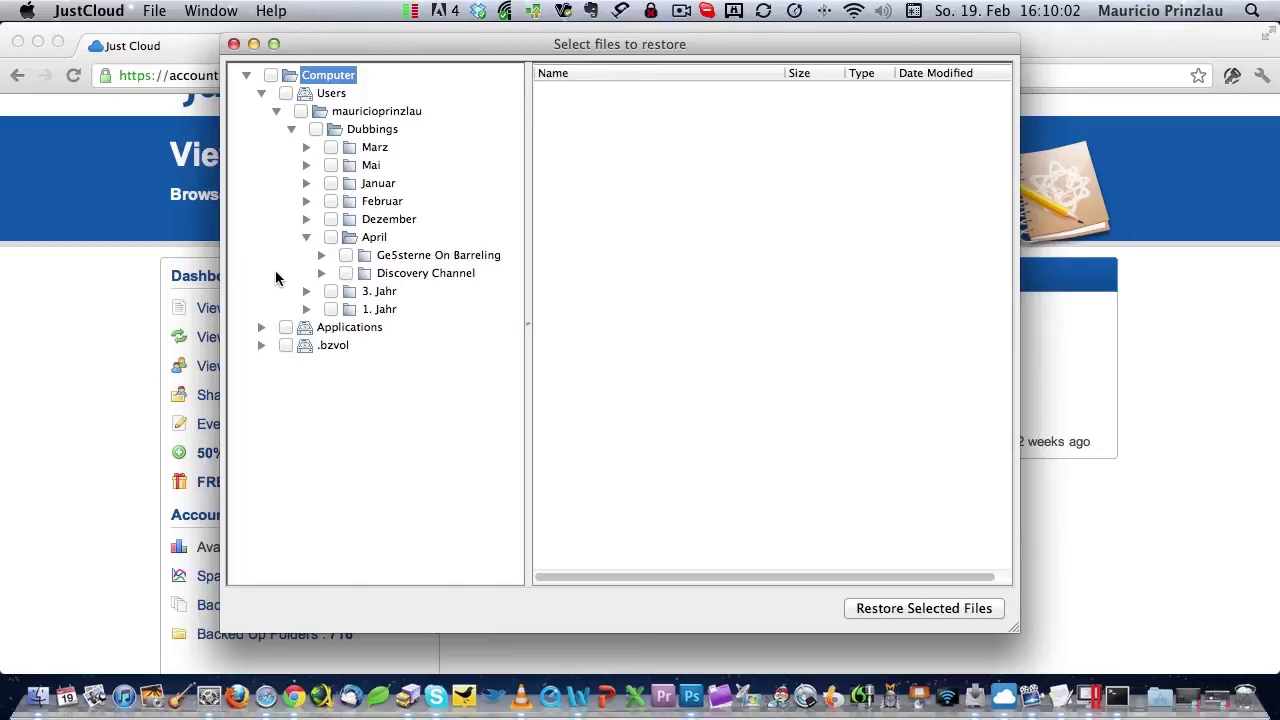
click(346, 275)
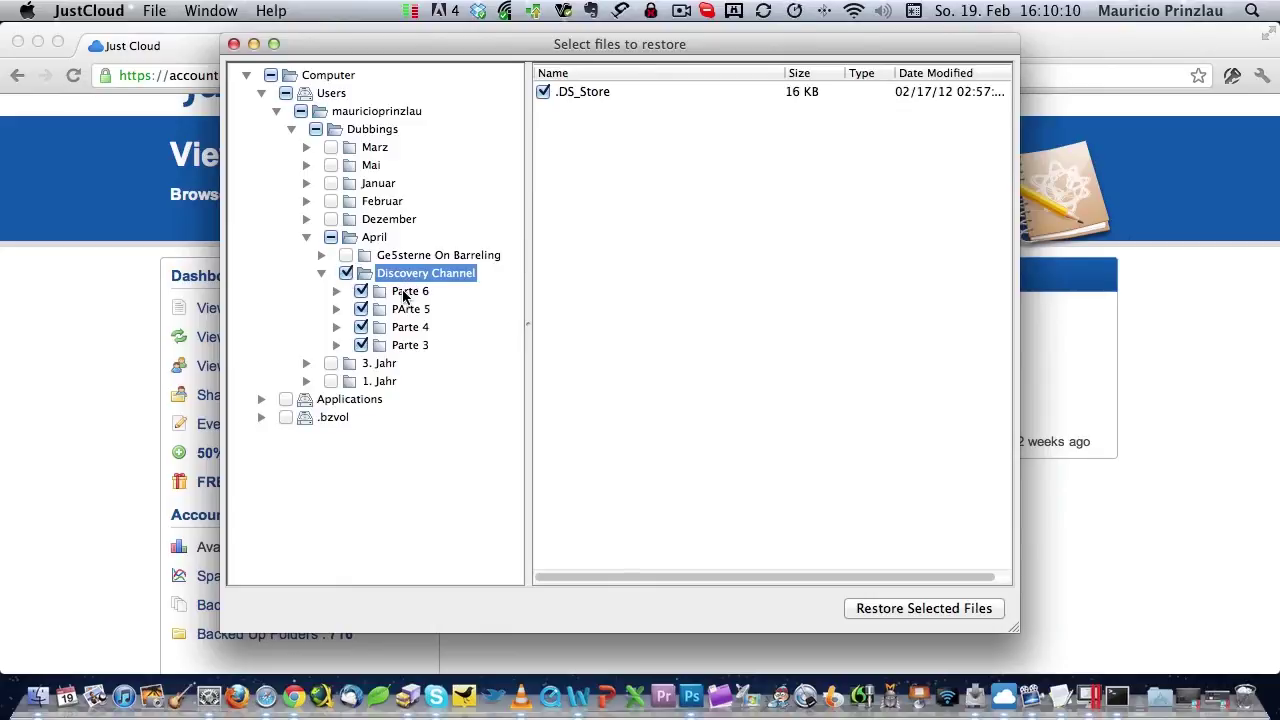
Step: Untick PArte 5, Parte 4 and Parte 3, keeping Parte 6's .wav, .aac and .mp4 files checked
click(361, 311)
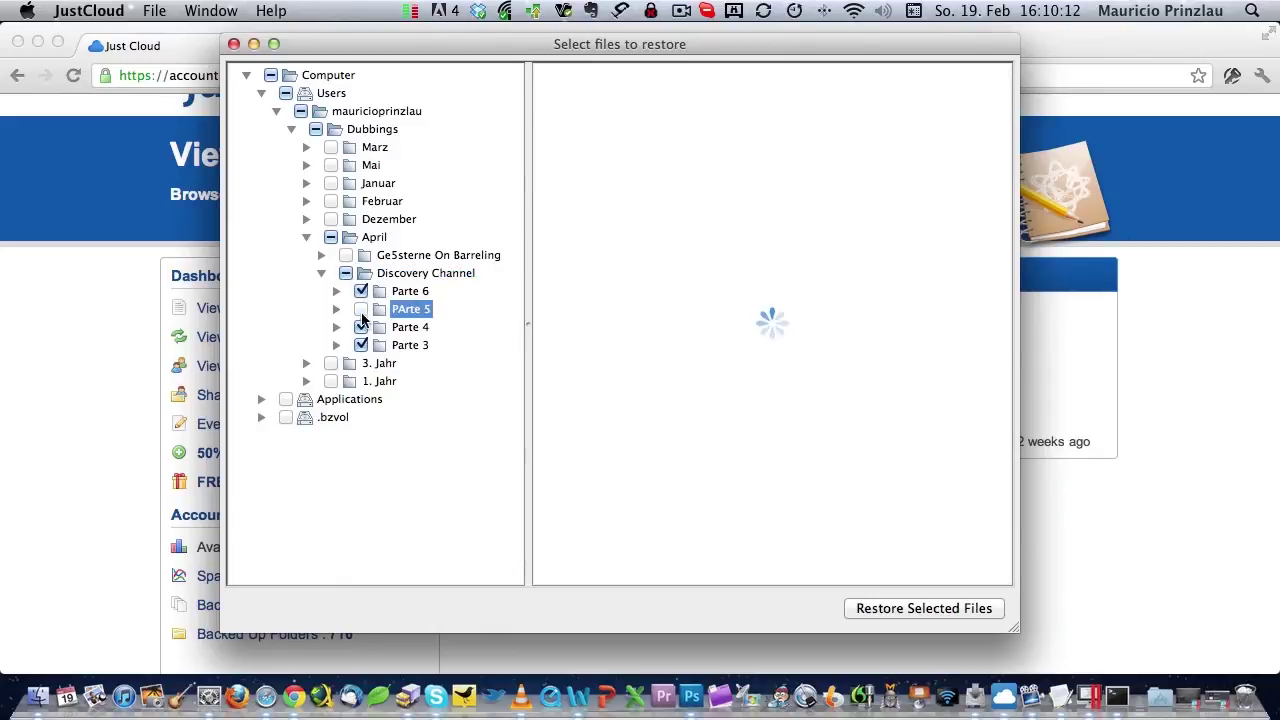
click(361, 327)
click(361, 345)
click(410, 293)
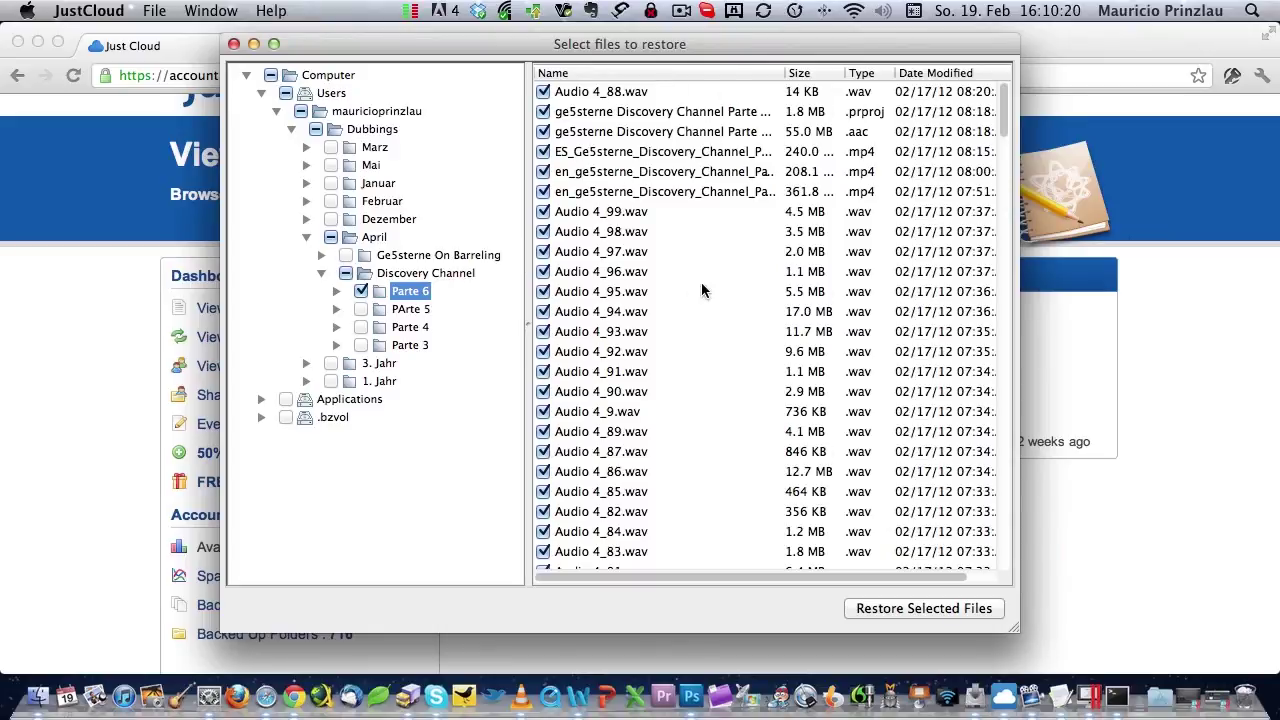
scroll(701, 288, down, 15)
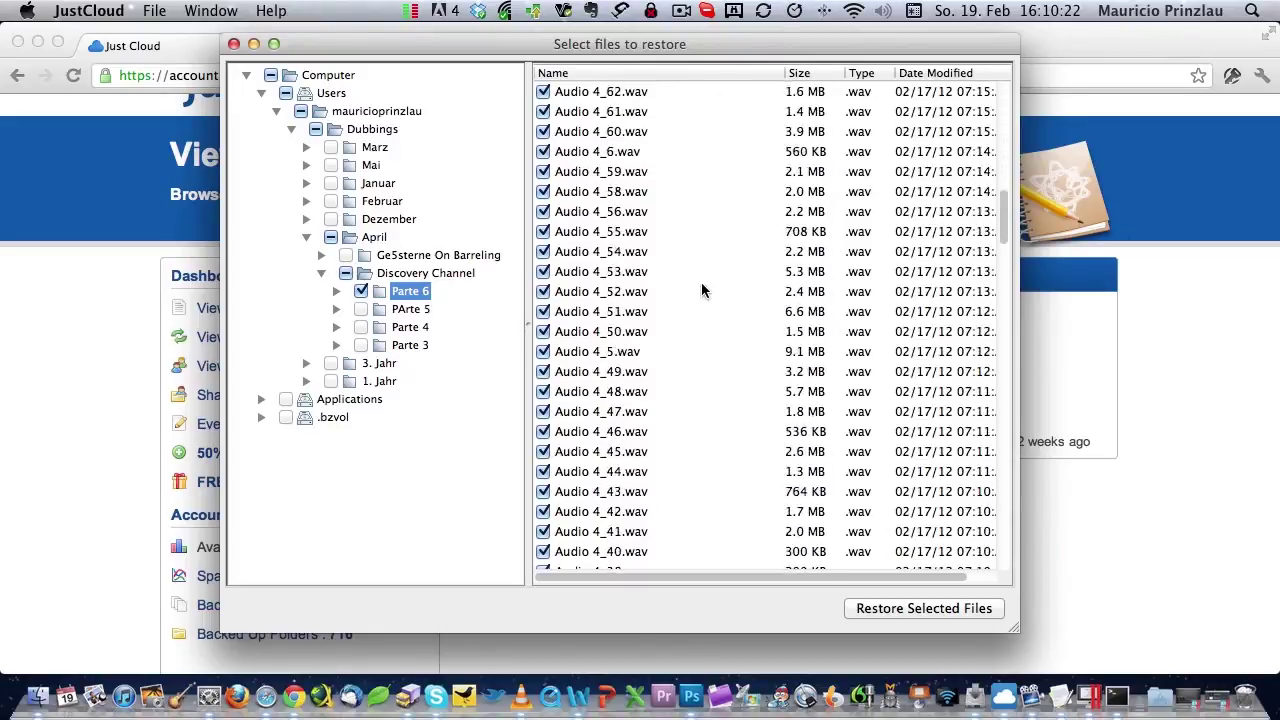
scroll(701, 288, down, 20)
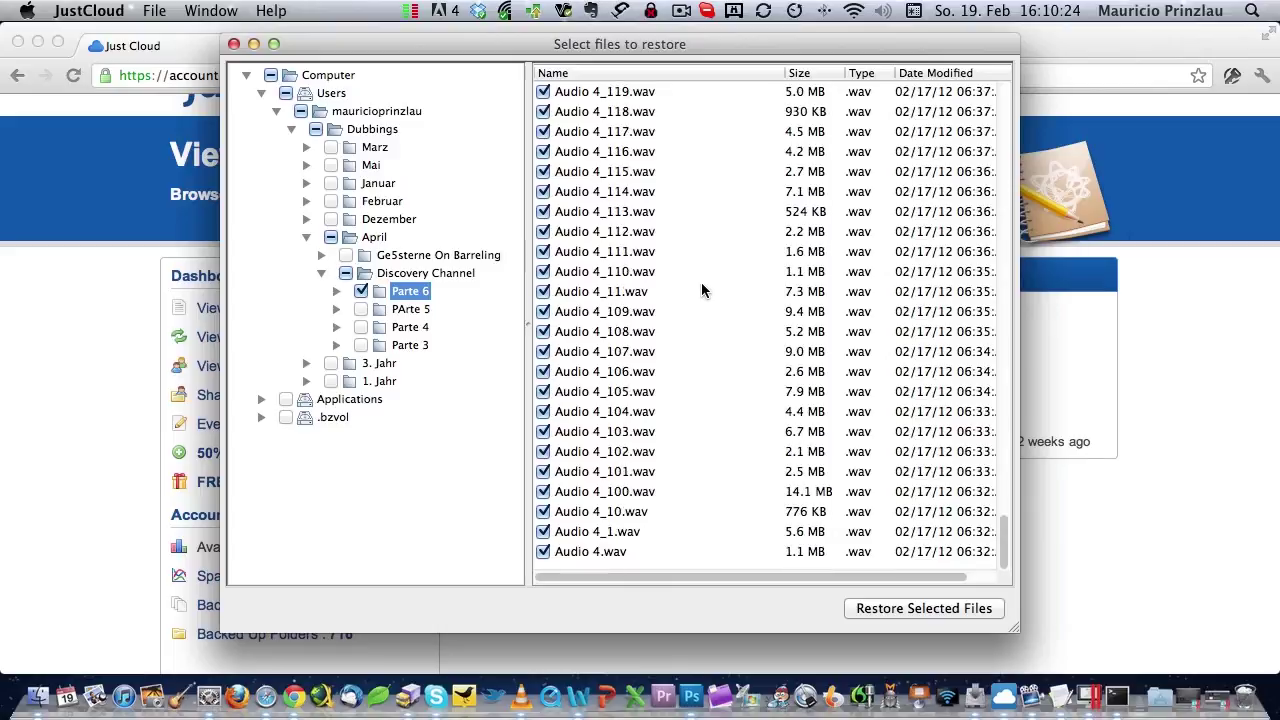
scroll(705, 286, up, 20)
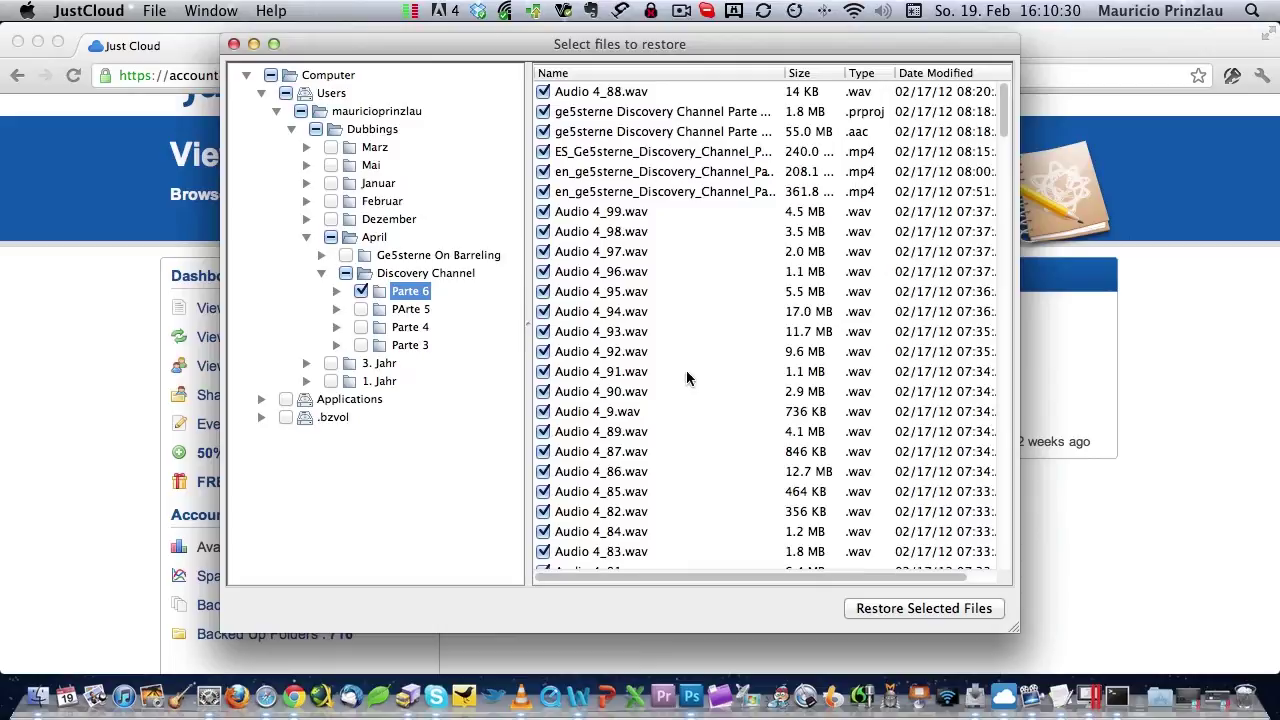
Step: Restore the checked Parte 6 files into a newly created 'JustCloud Restore' folder
click(907, 608)
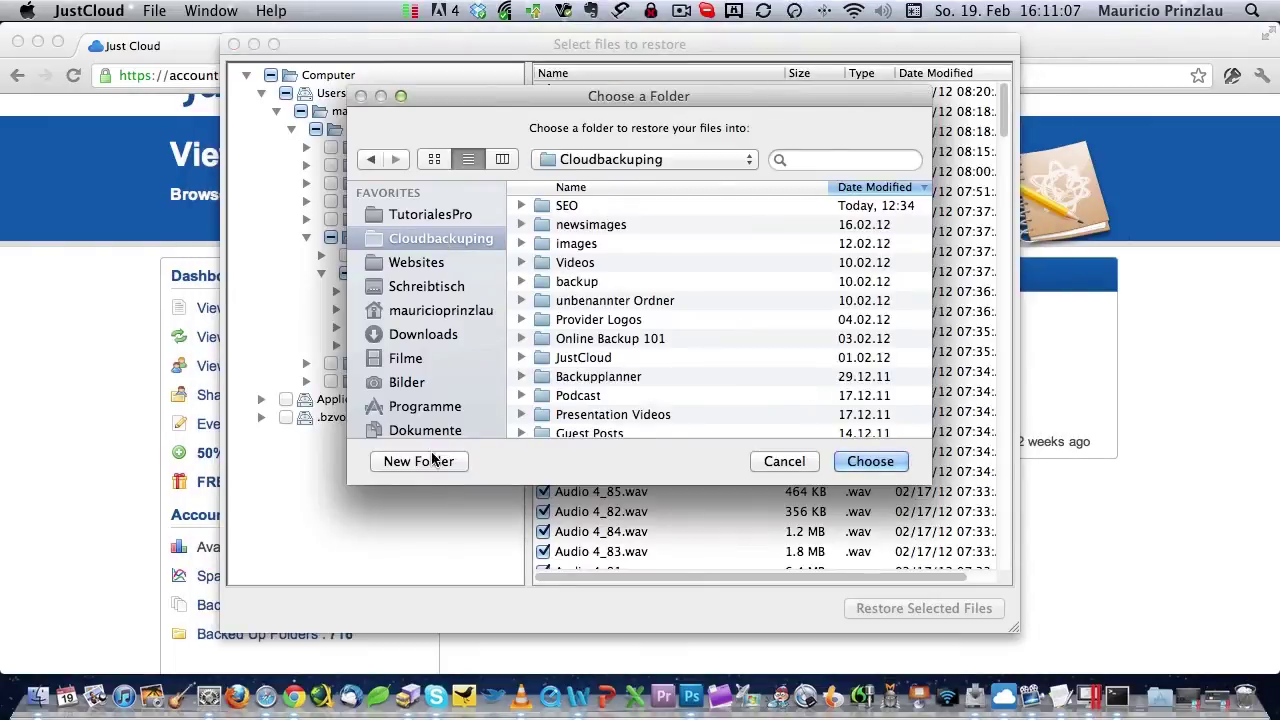
click(431, 461)
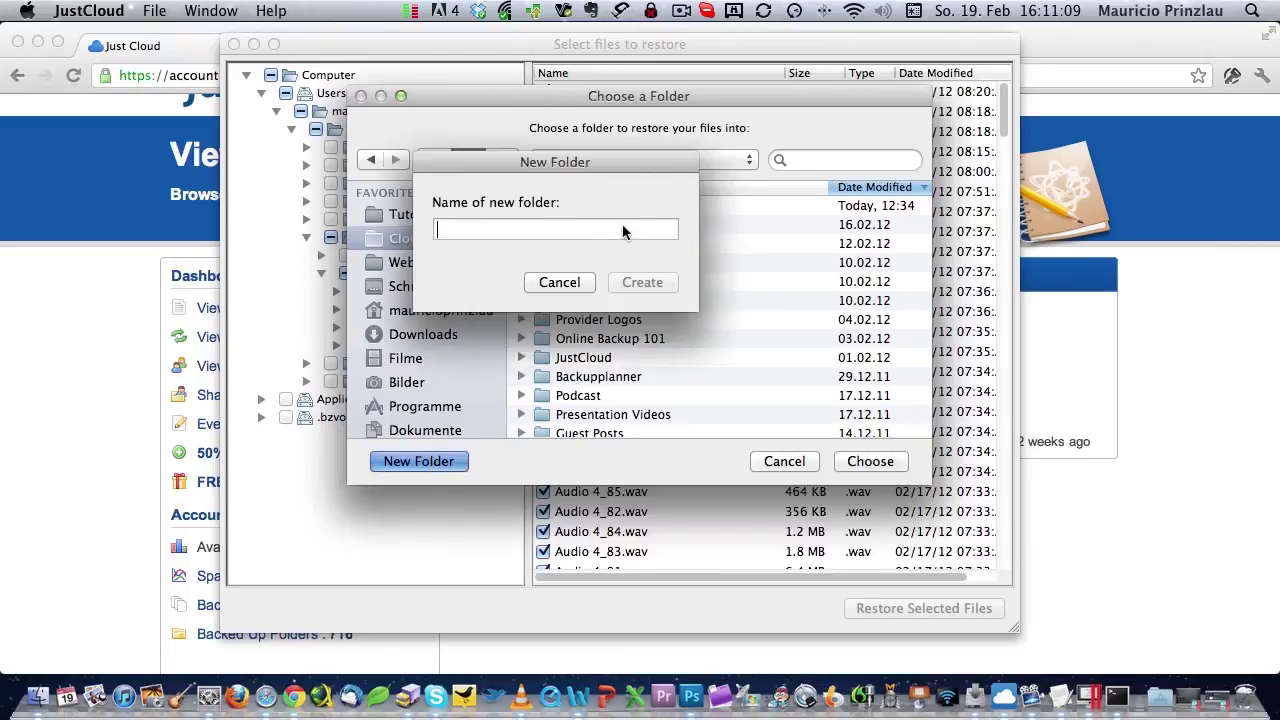
text(Justr)
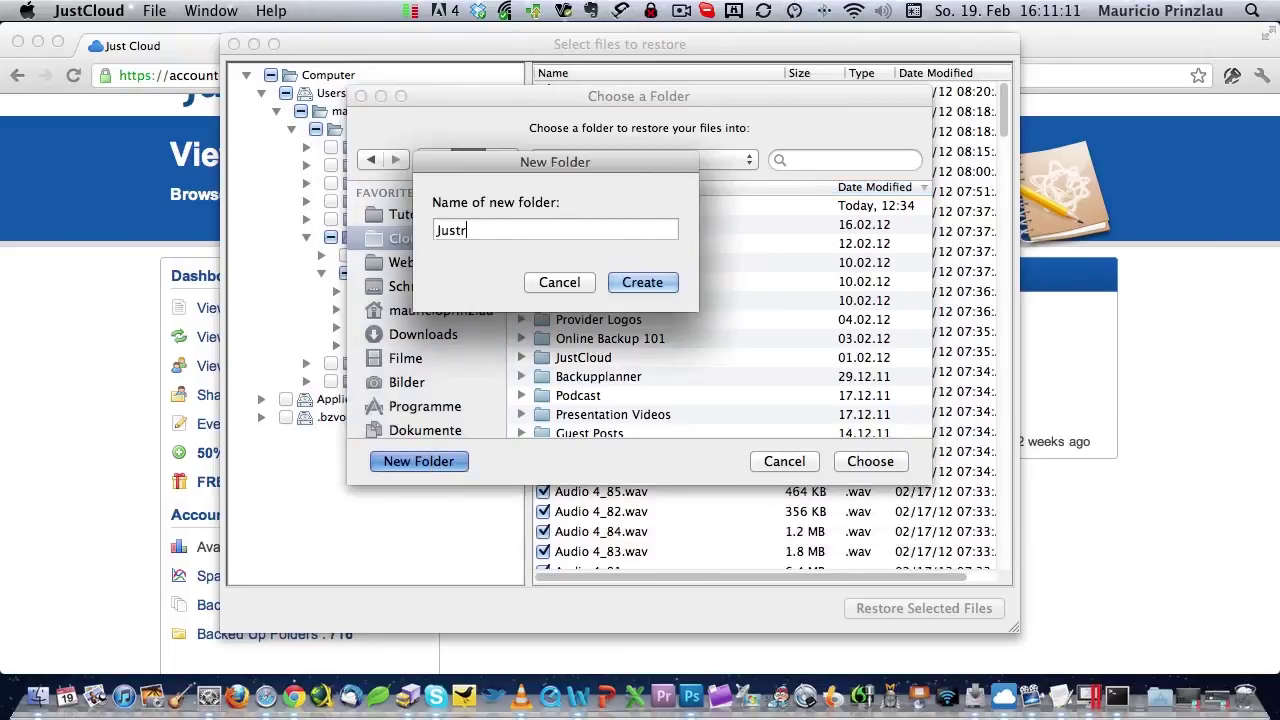
key(BackSpace)
text(Cloud)
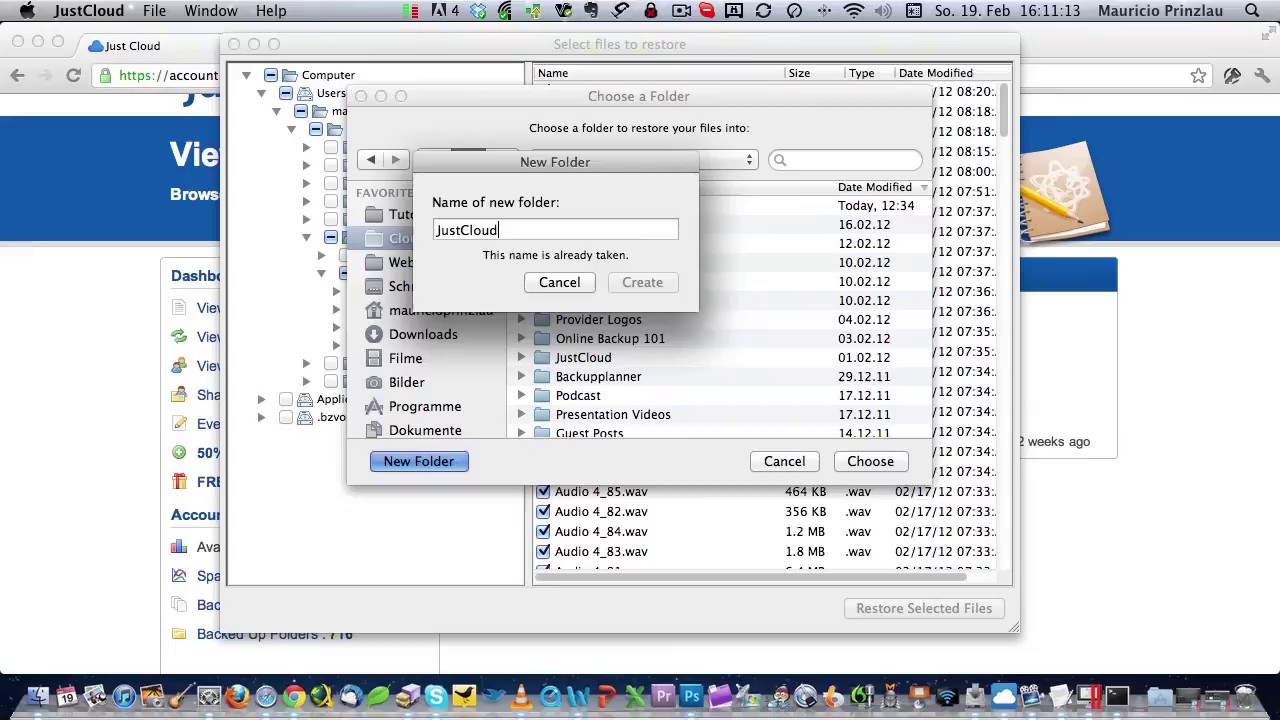
text( Restore)
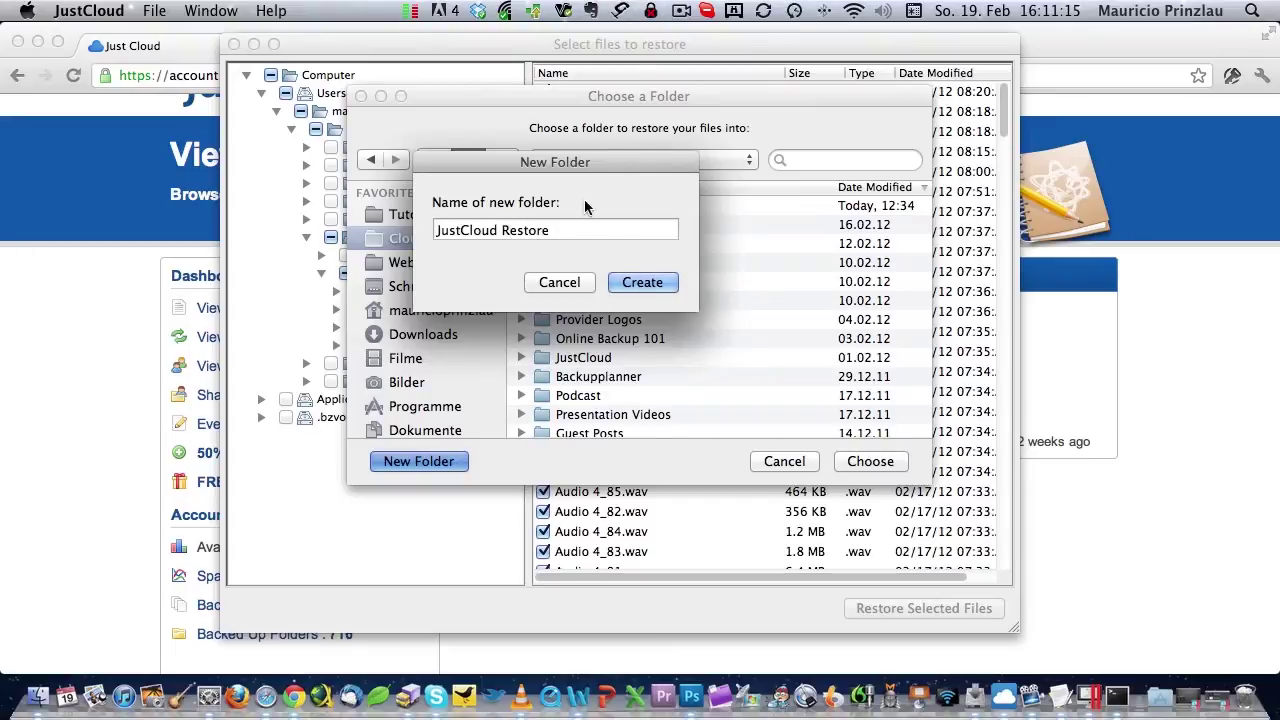
click(632, 283)
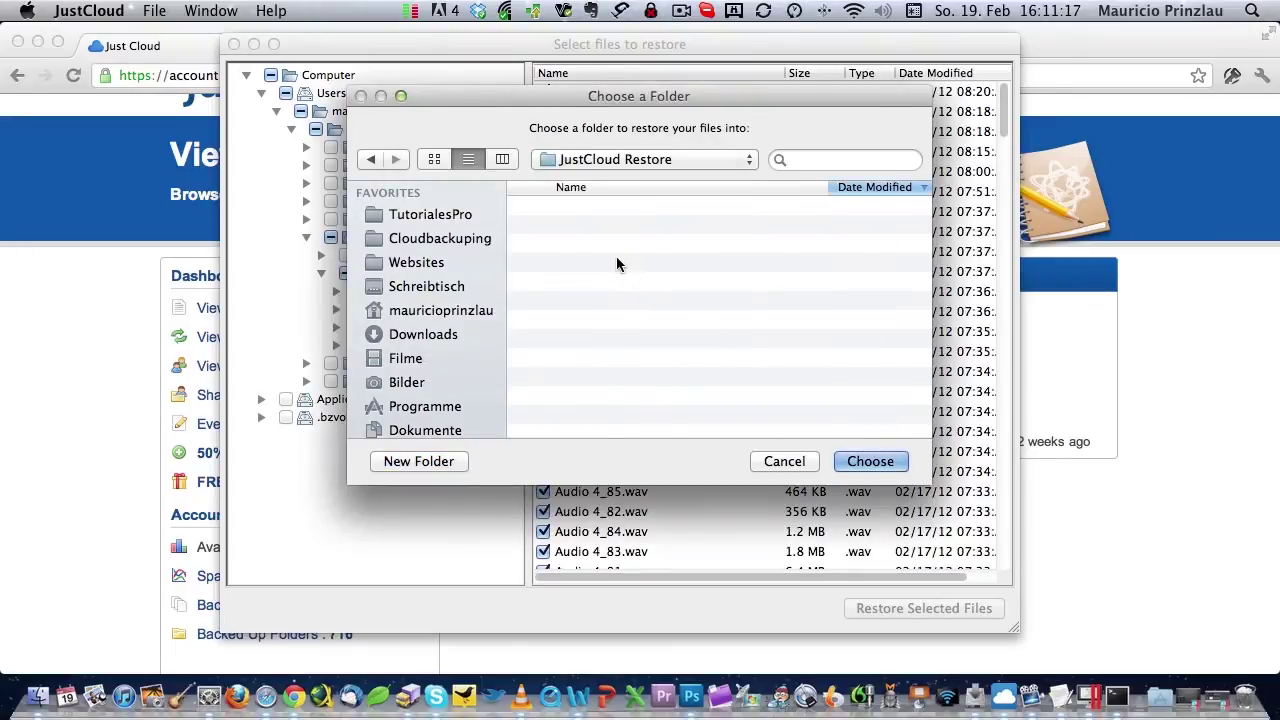
click(870, 461)
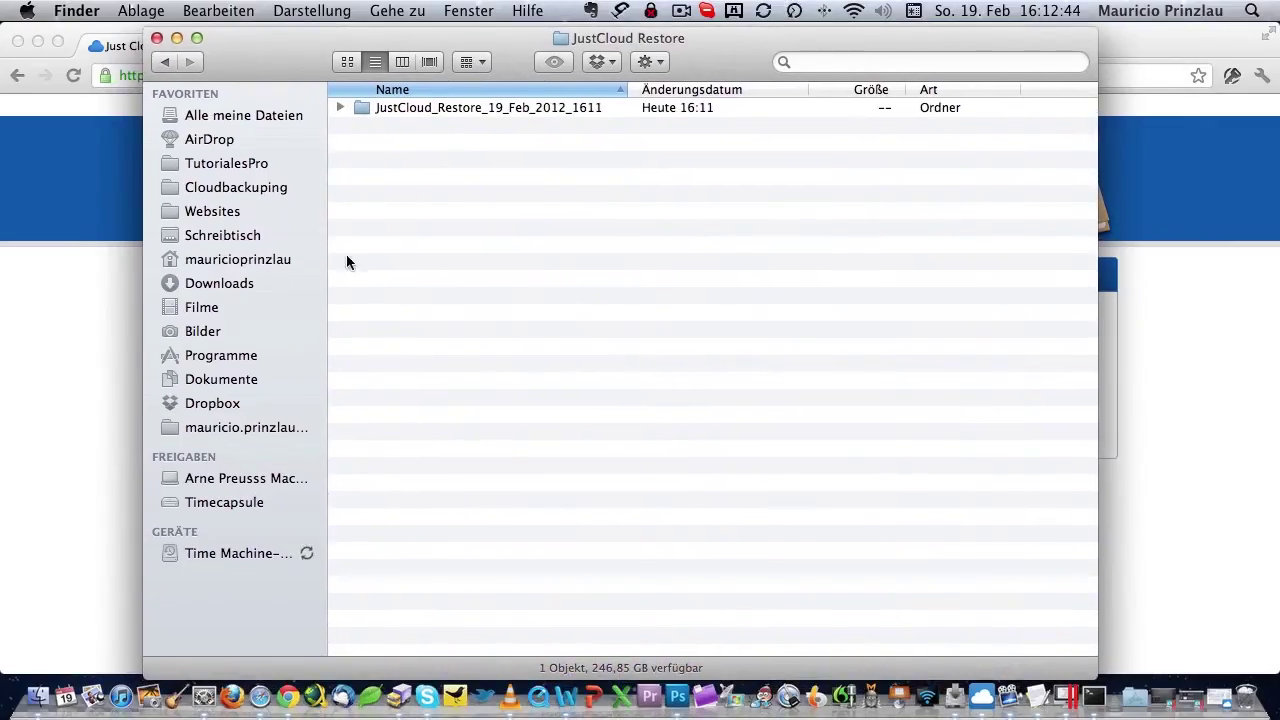
Step: Expand JustCloud_Restore through Users, home, Dubbings, April and Discovery Channel to Parte 6's four .wav files
click(340, 107)
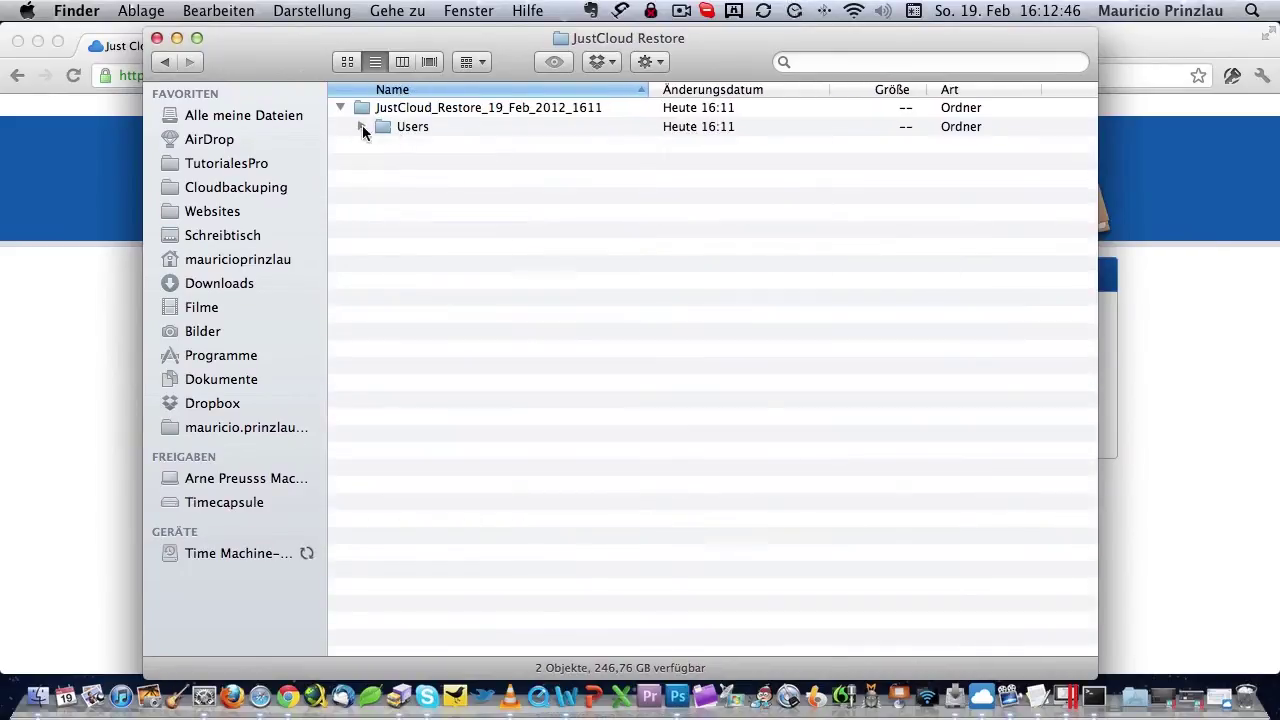
click(361, 126)
click(385, 146)
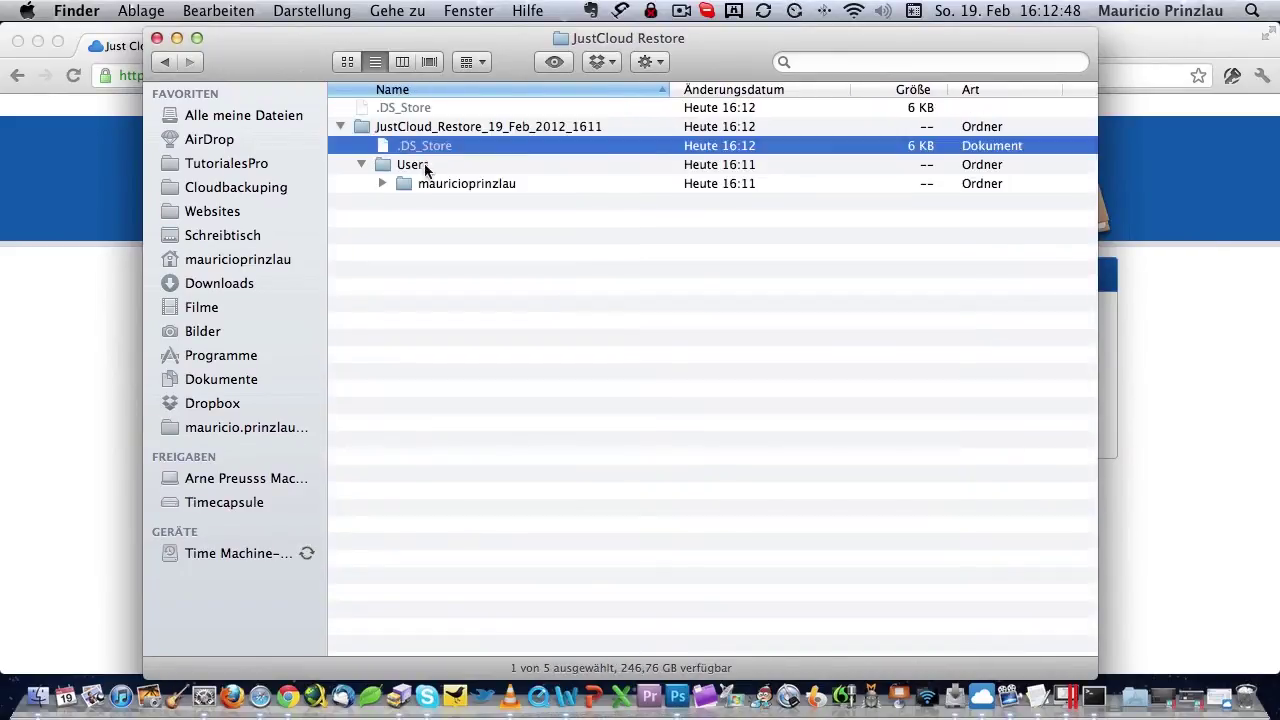
click(382, 183)
click(403, 202)
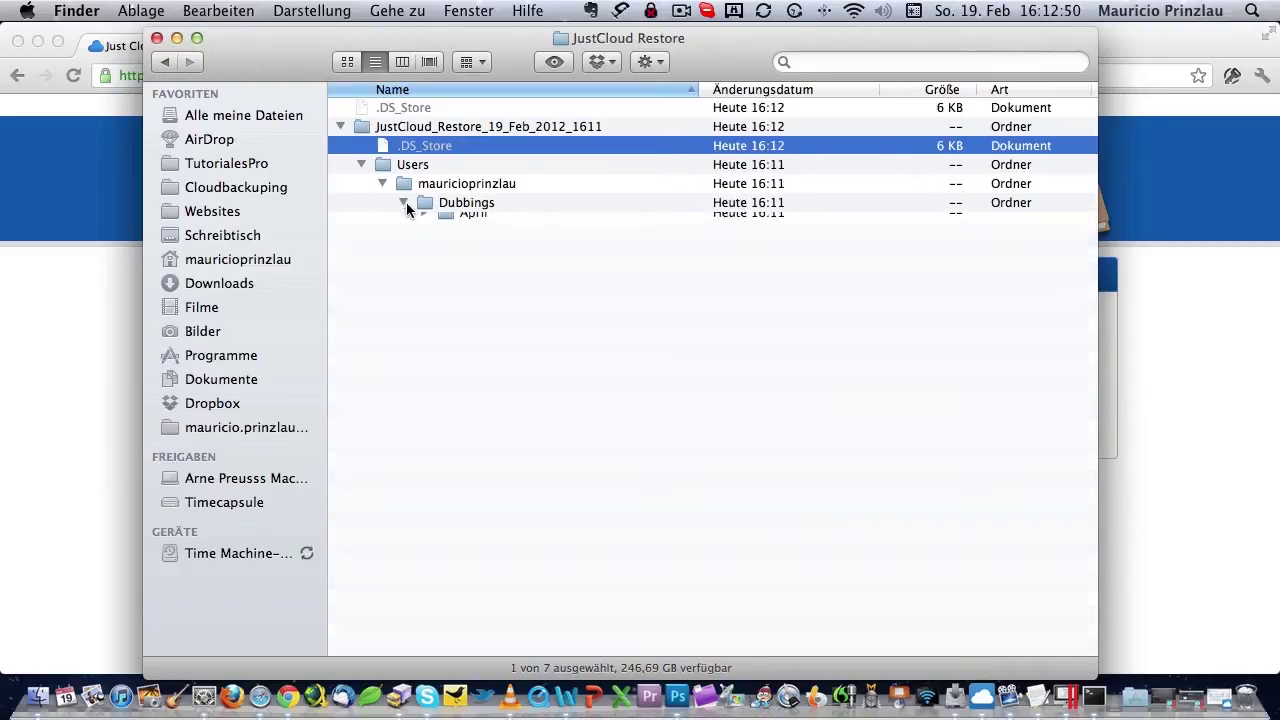
click(424, 222)
click(446, 241)
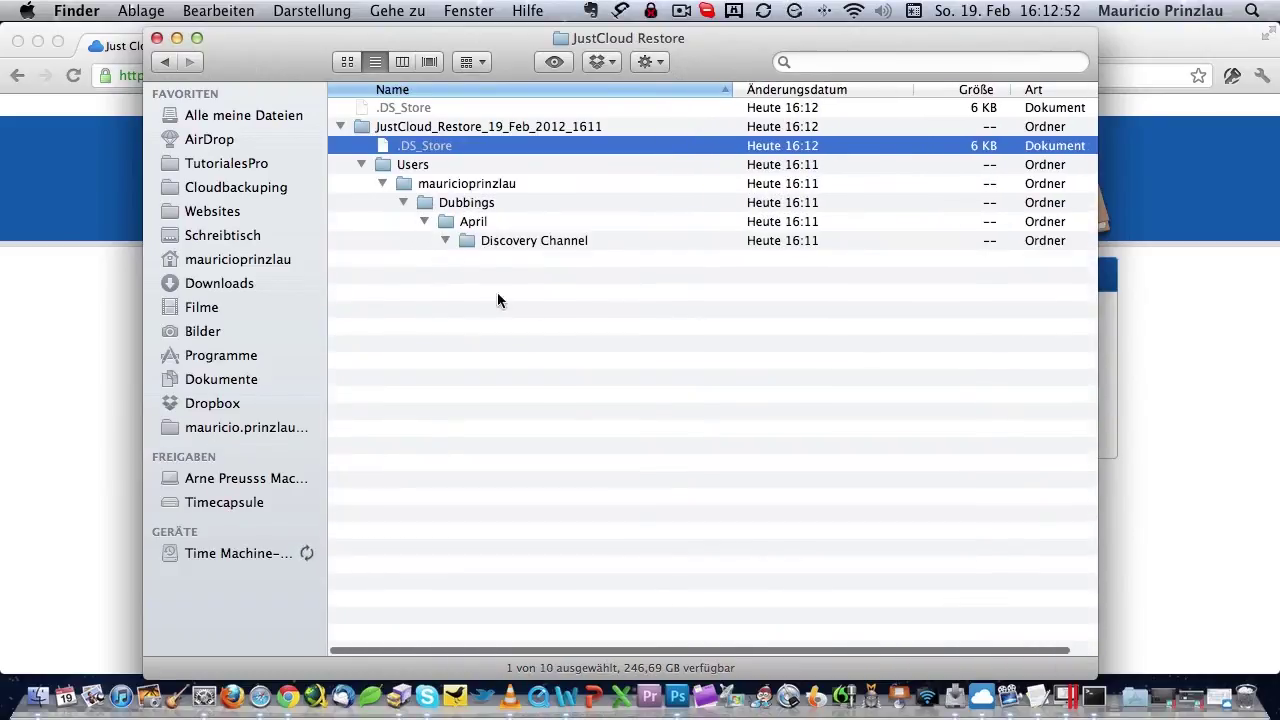
click(466, 354)
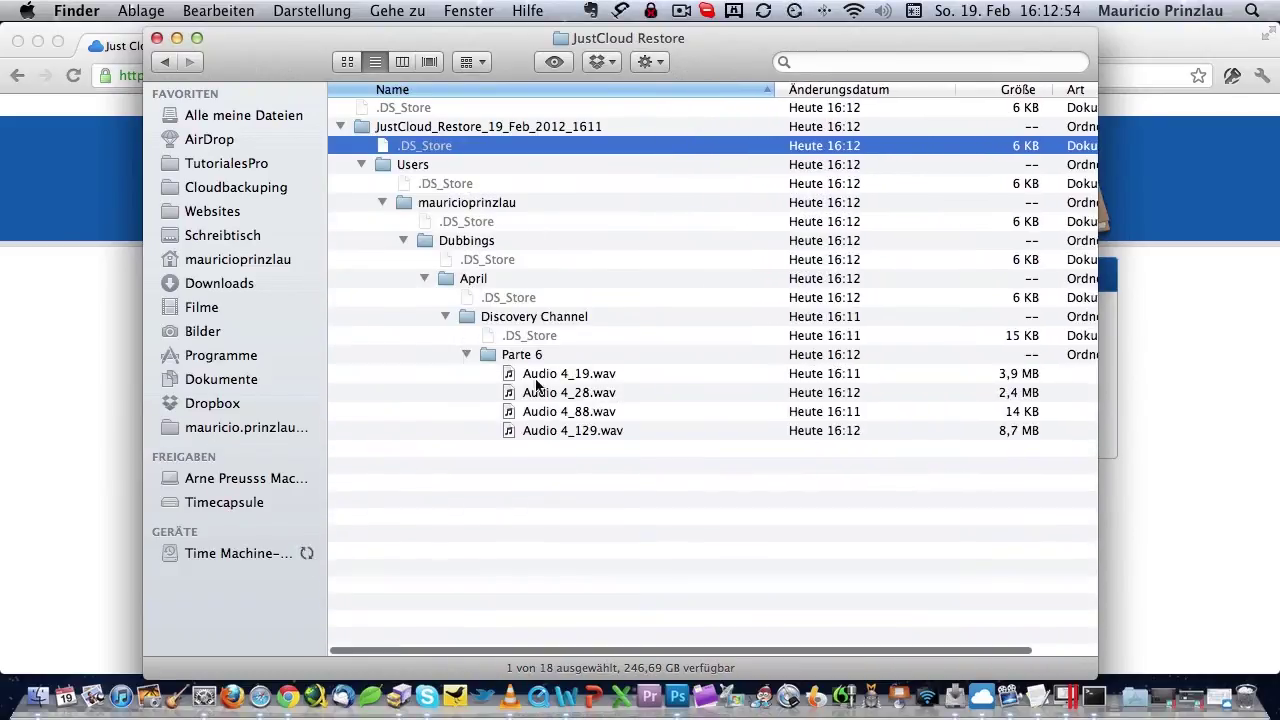